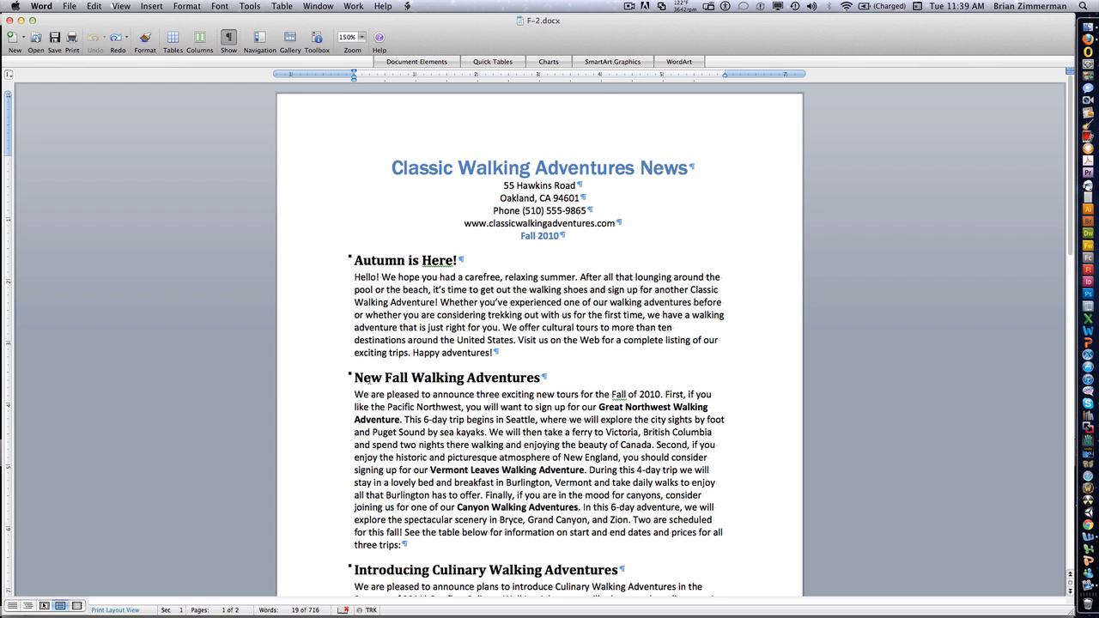
# Place the insertion point before "Seattle" in the New Fall Walking Adventures paragraph and open the clip art gallery
pyautogui.scroll(-5, 438, 375)
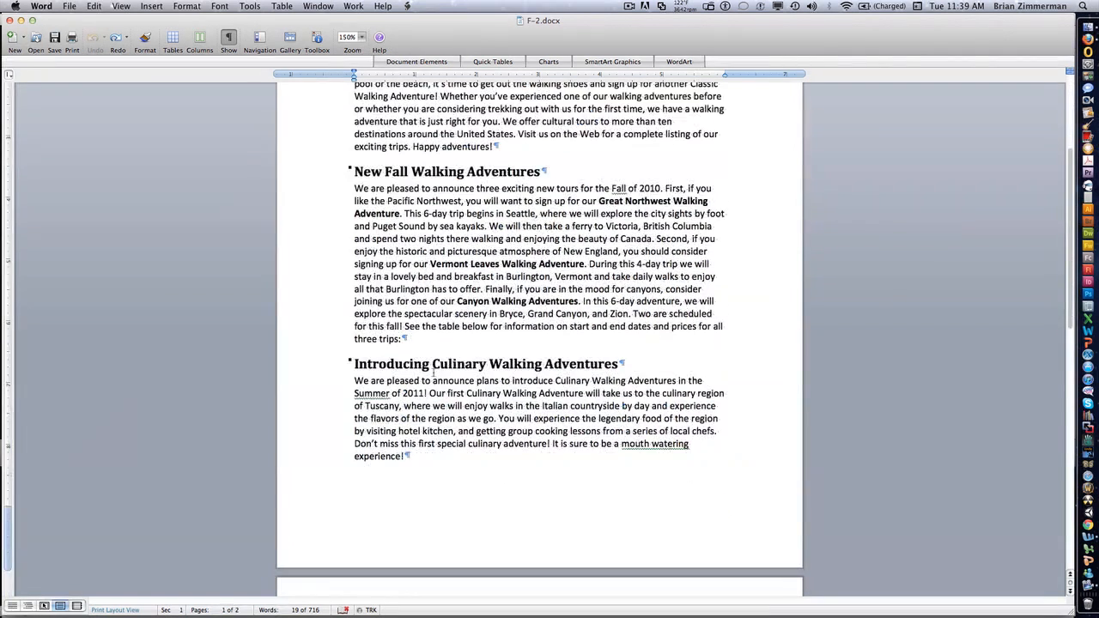
pyautogui.scroll(-4, 540, 371)
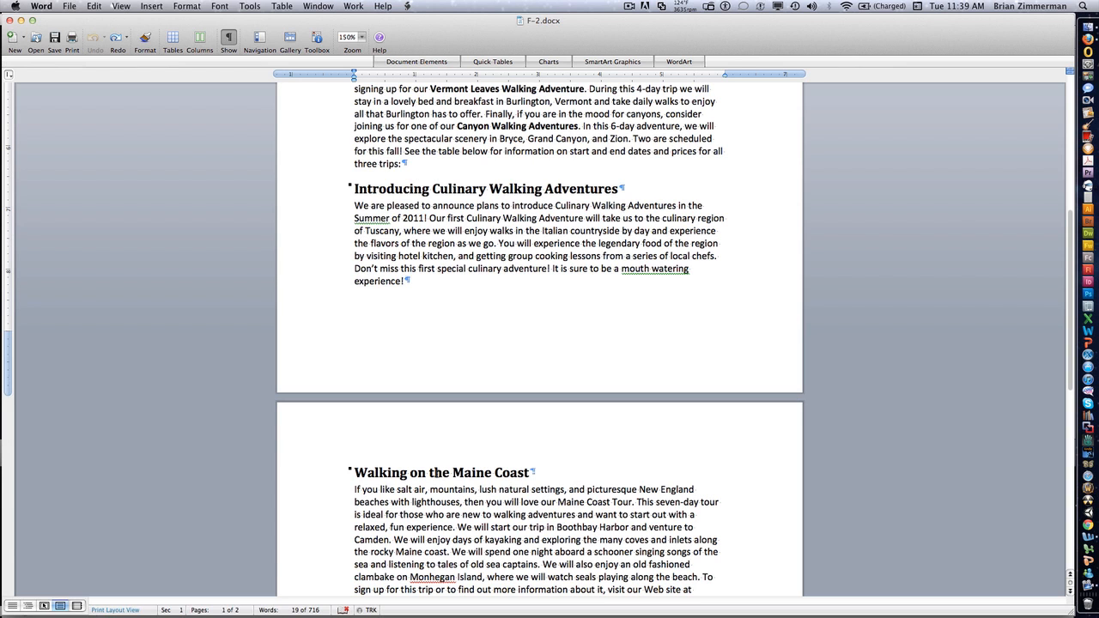
pyautogui.scroll(7, 437, 473)
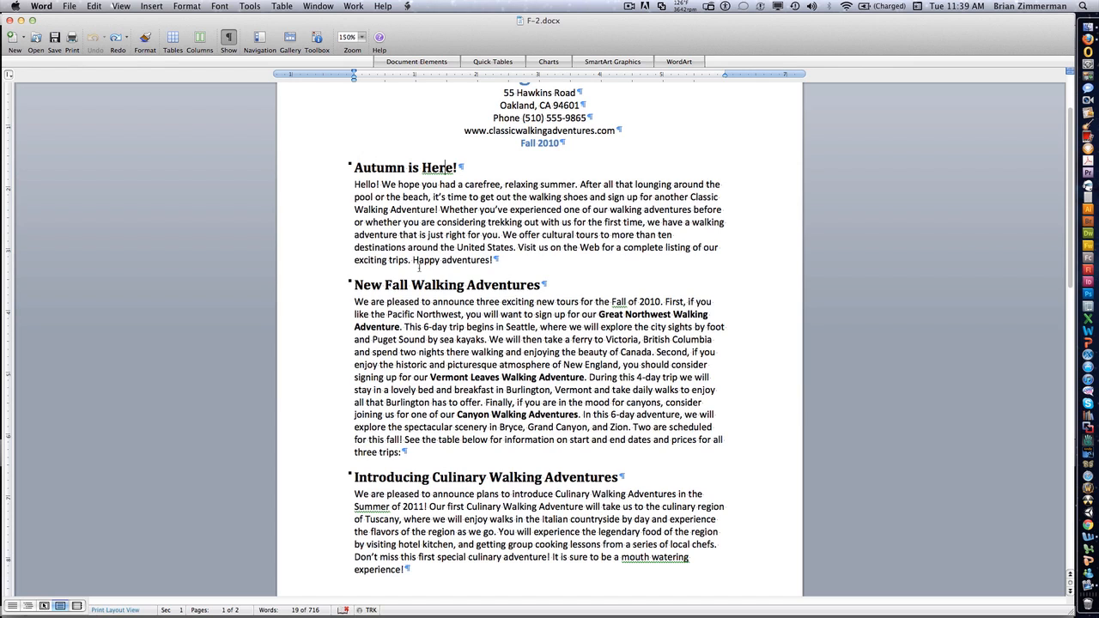
pyautogui.click(505, 327)
pyautogui.click(152, 7)
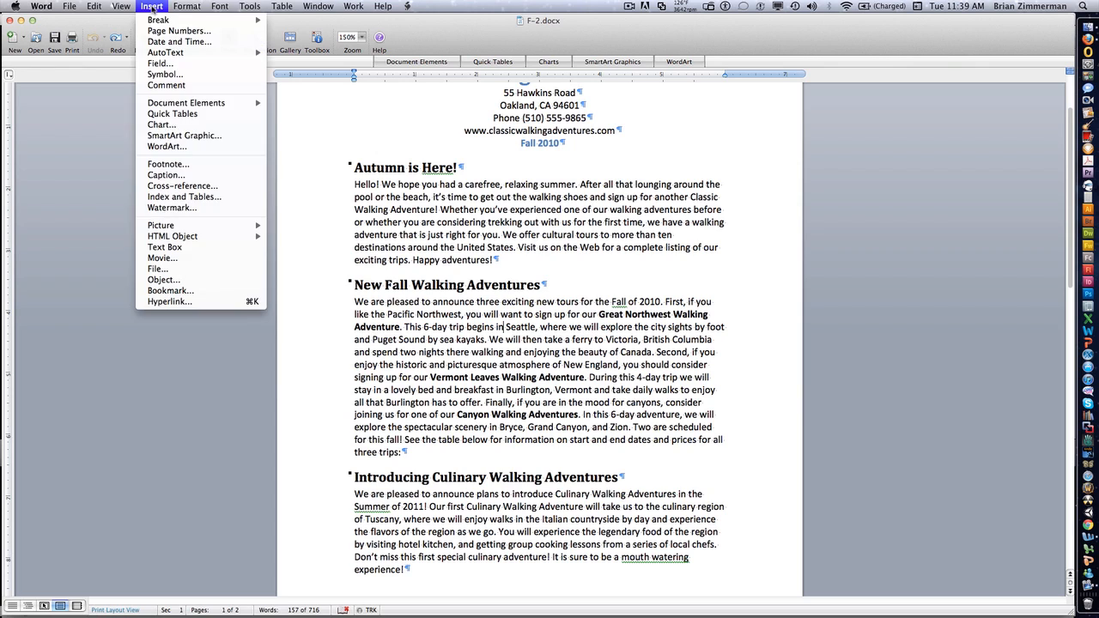
pyautogui.moveTo(174, 229)
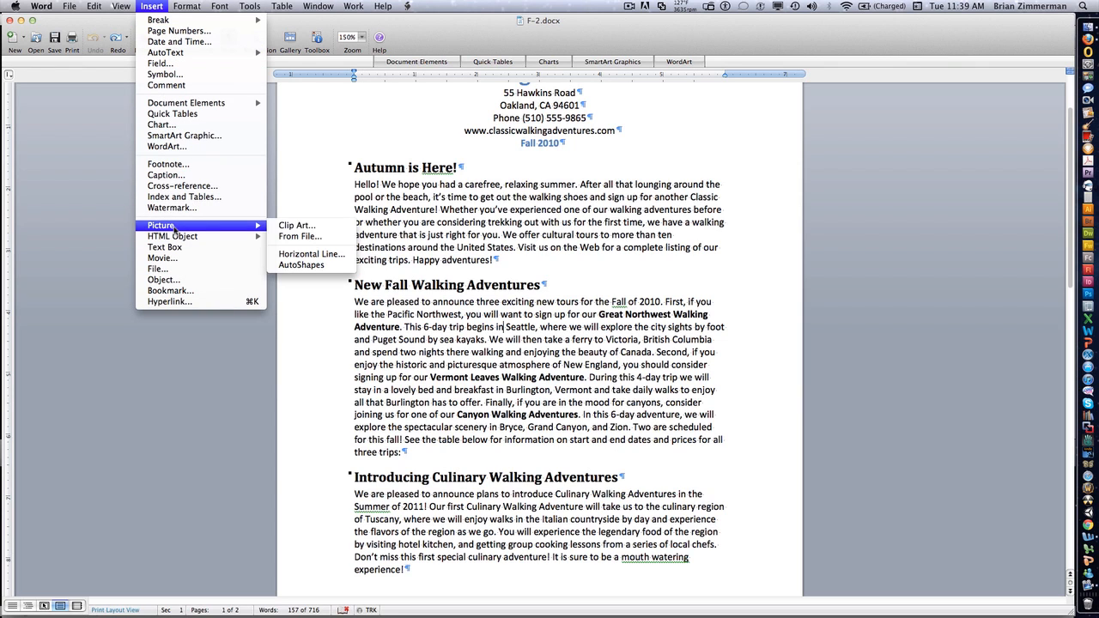
pyautogui.click(296, 226)
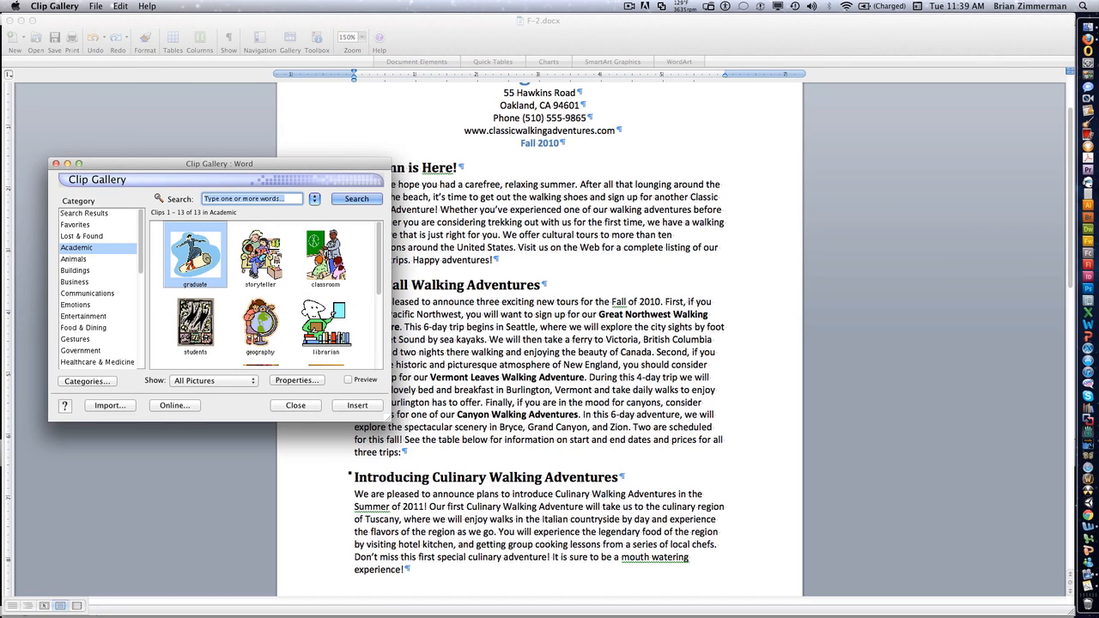
# Browse the clips in the Business, Buildings, Academic, Entertainment and Search Results categories
pyautogui.click(95, 284)
pyautogui.click(80, 270)
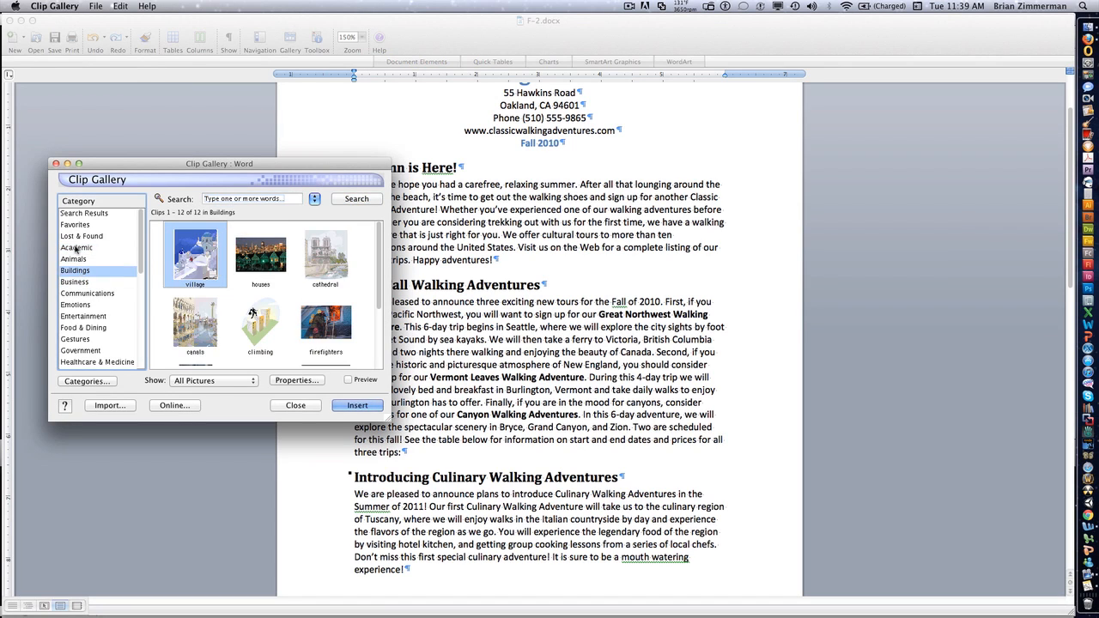
pyautogui.click(77, 249)
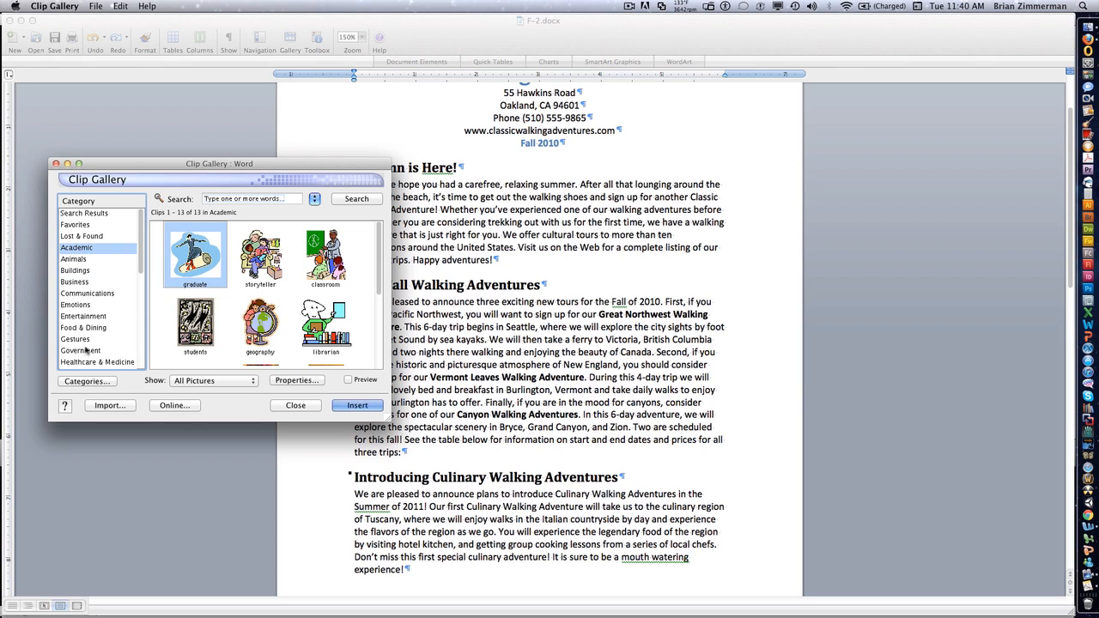
pyautogui.click(84, 316)
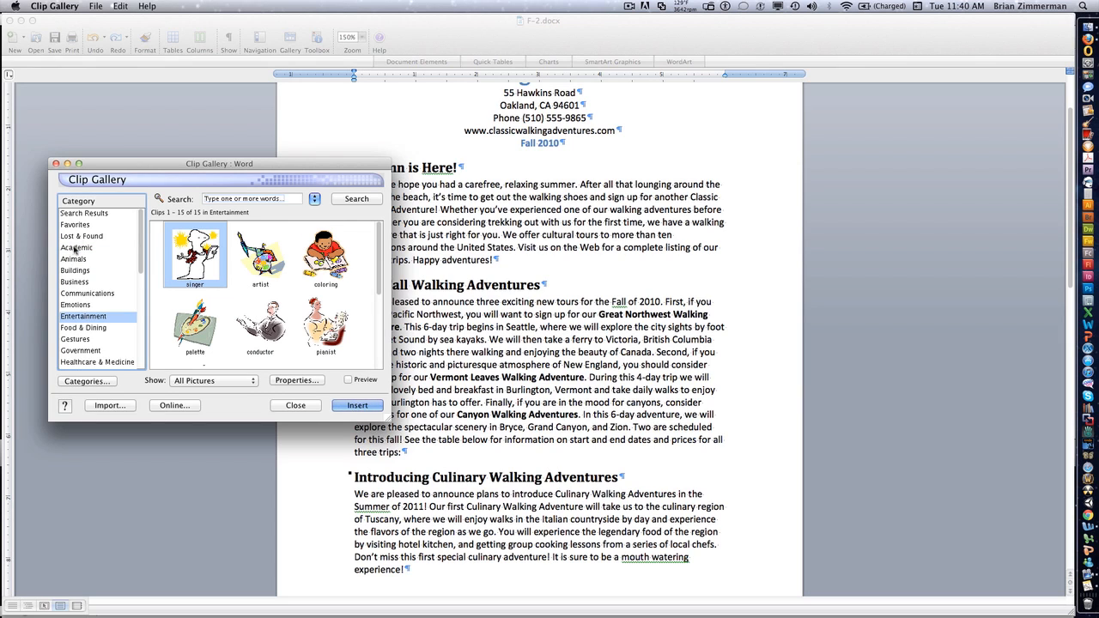
pyautogui.click(89, 215)
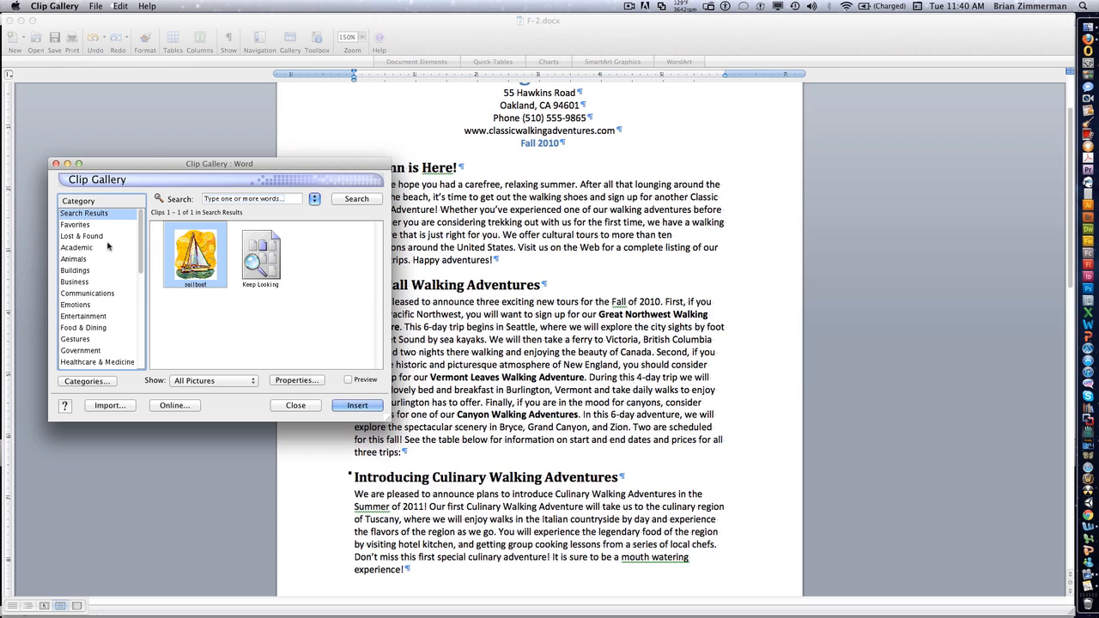
# Search the clip gallery for "goat"
pyautogui.click(295, 199)
pyautogui.tripleClick(296, 198)
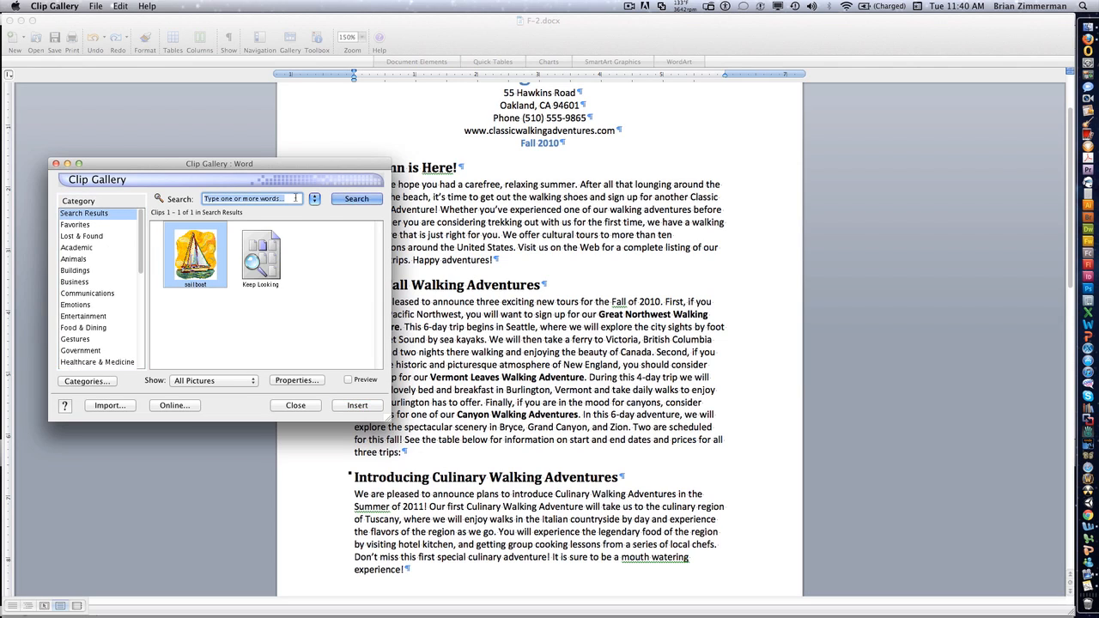
pyautogui.write('goat')
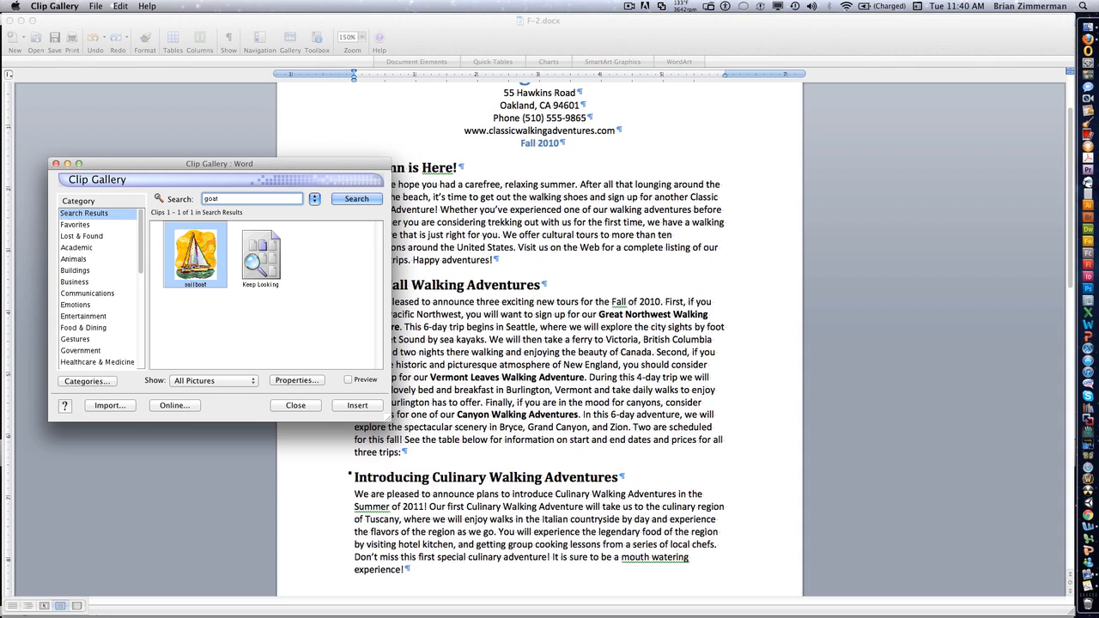
pyautogui.press('Return')
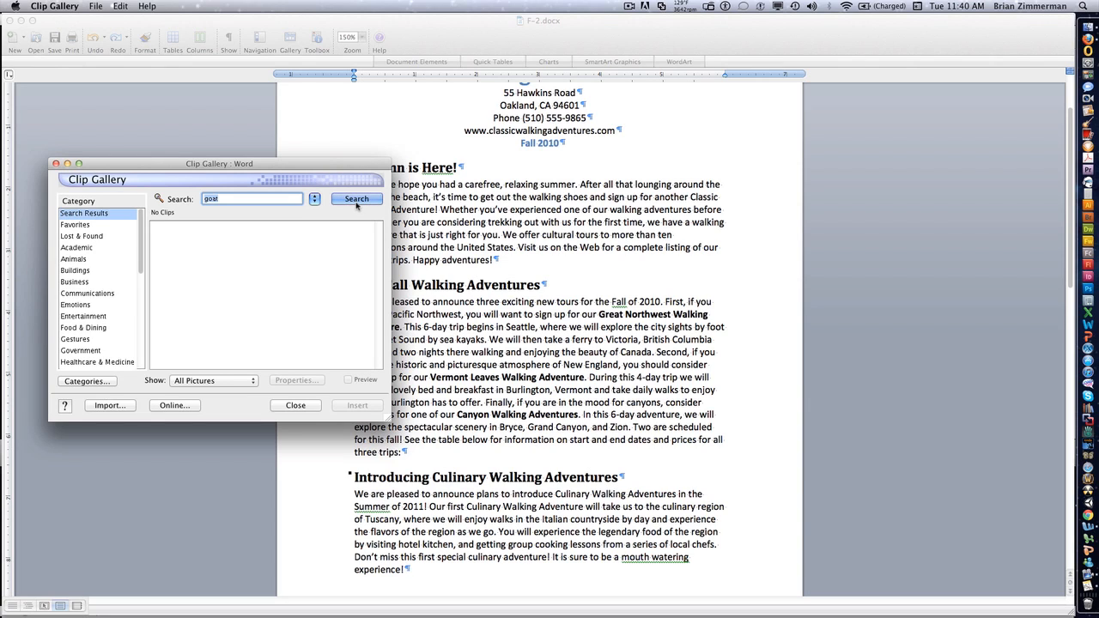
# Search the clip gallery for "boat" and insert the sailboat clip at the insertion point before "Seattle"
pyautogui.write('boat')
pyautogui.press('Return')
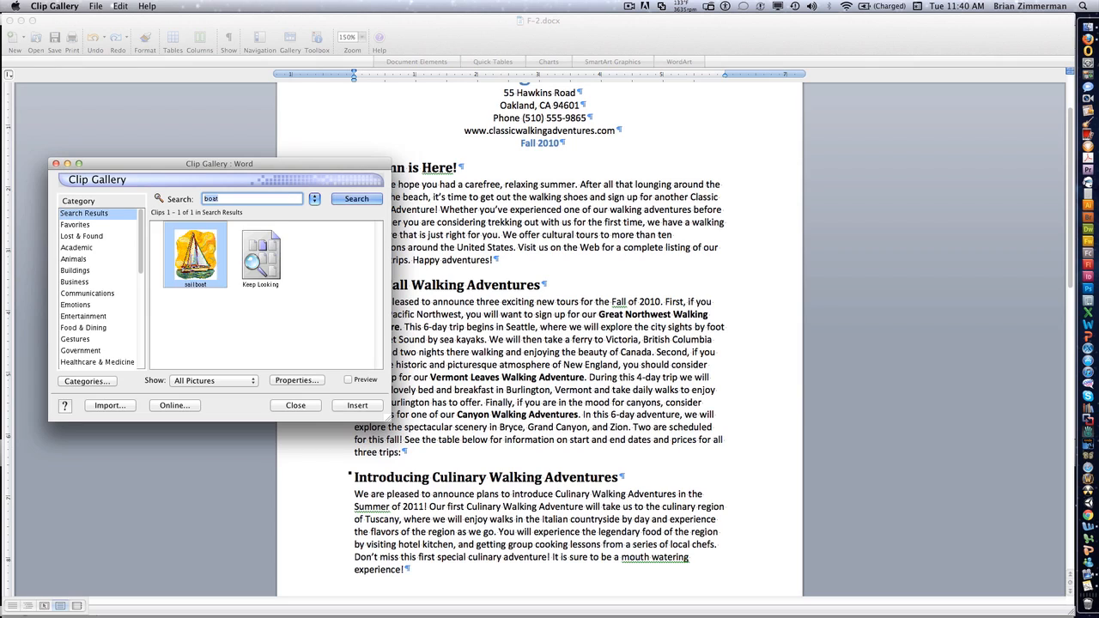
pyautogui.click(177, 238)
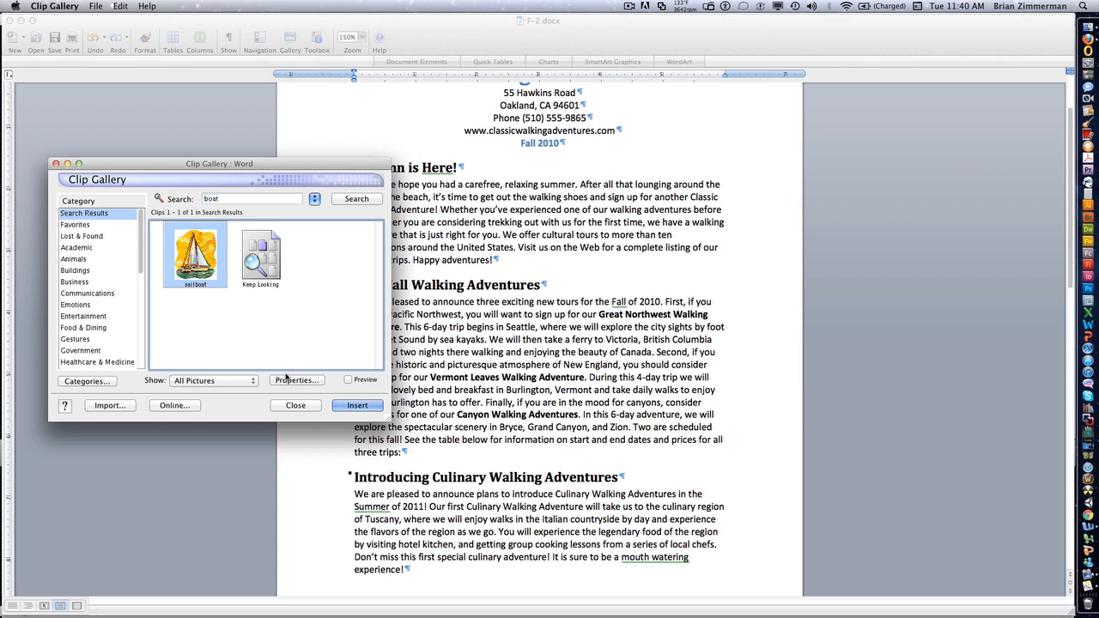
pyautogui.click(357, 405)
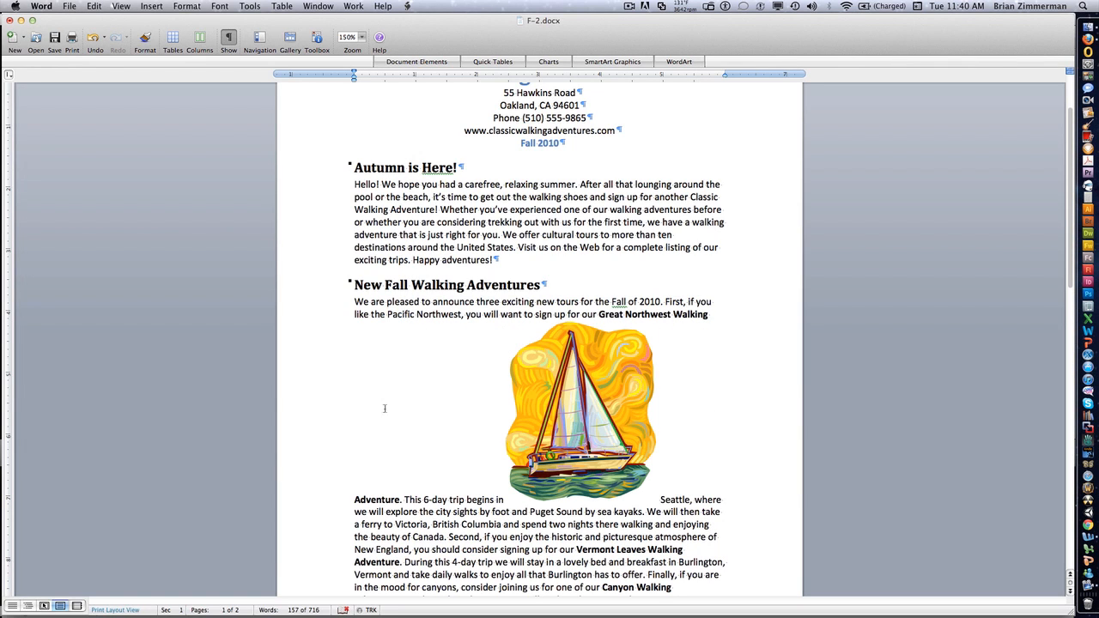
# Distort the sailboat picture by changing its width from both sides and flattening its height to less than half
pyautogui.click(576, 397)
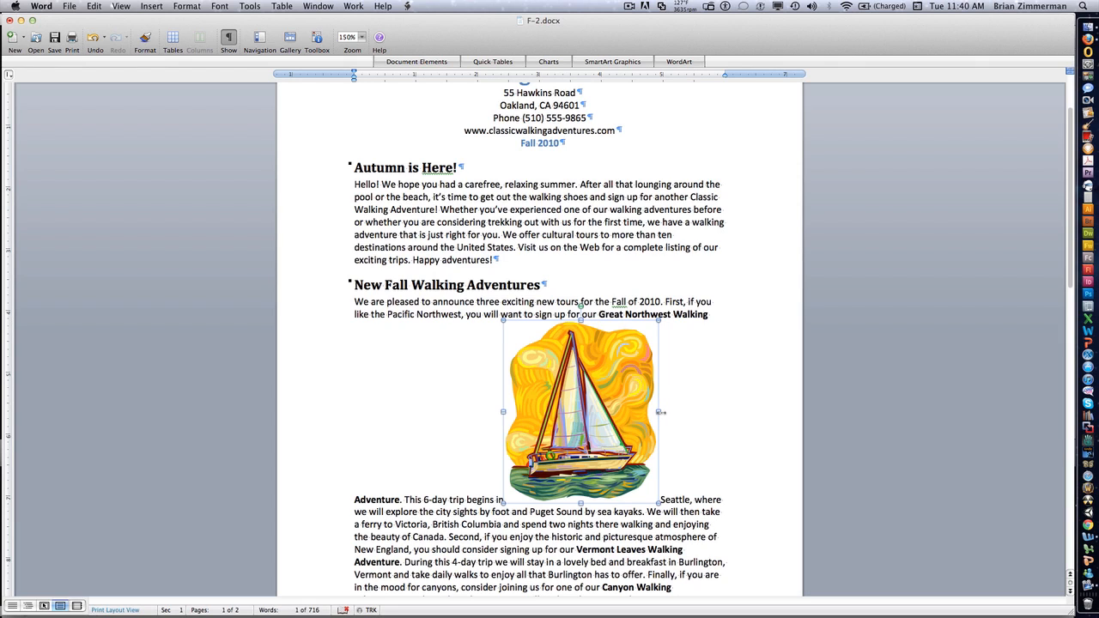
pyautogui.moveTo(659, 413); pyautogui.dragTo(685, 412)
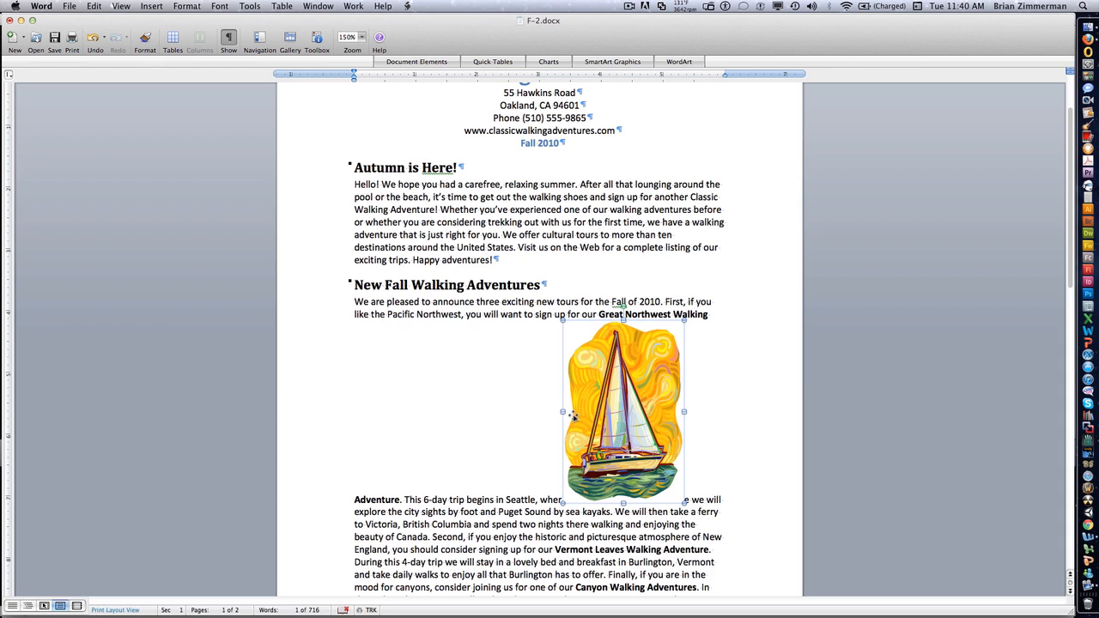
pyautogui.moveTo(563, 412); pyautogui.dragTo(541, 414)
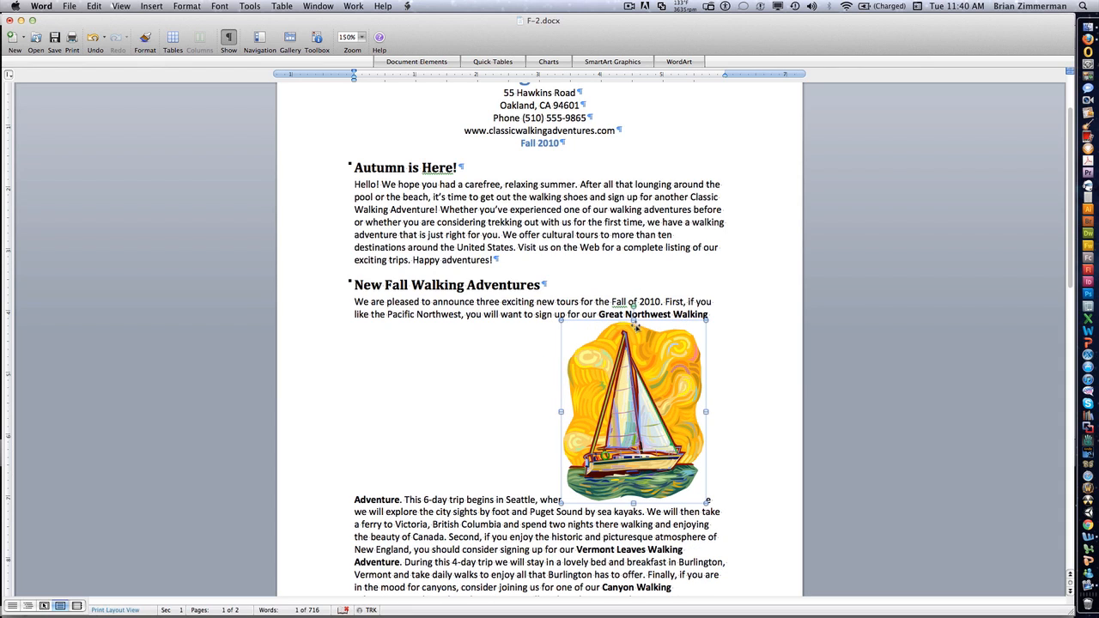
pyautogui.moveTo(633, 319); pyautogui.dragTo(633, 420)
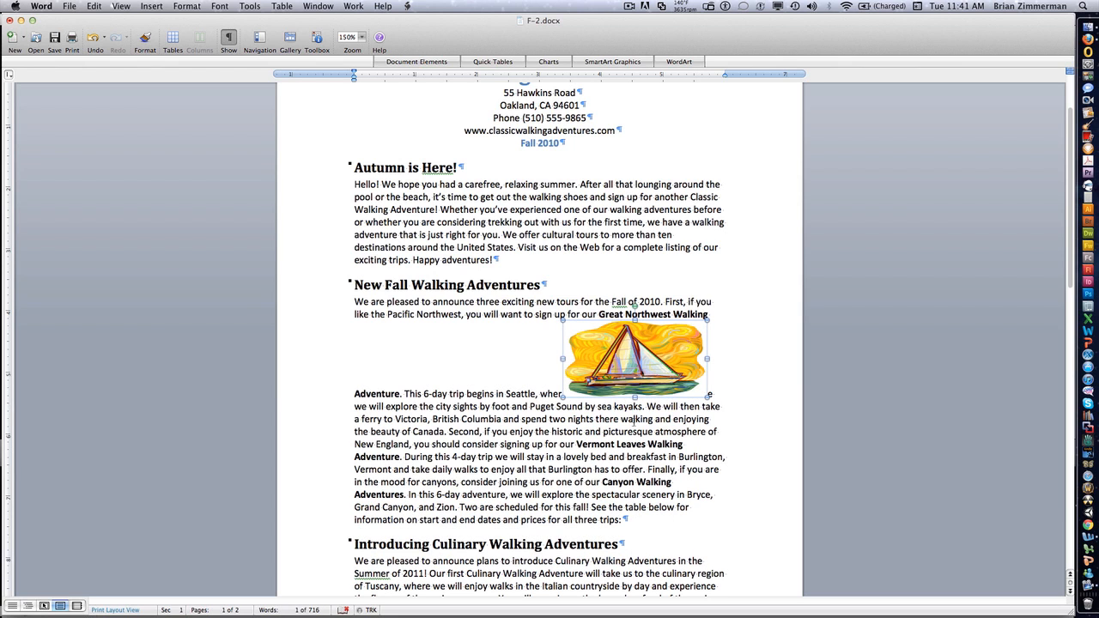
# Undo all the sailboat picture's resizing and its insertion
pyautogui.press('super+z')
pyautogui.press('super+z')
pyautogui.press('super+z')
pyautogui.press('super+z')
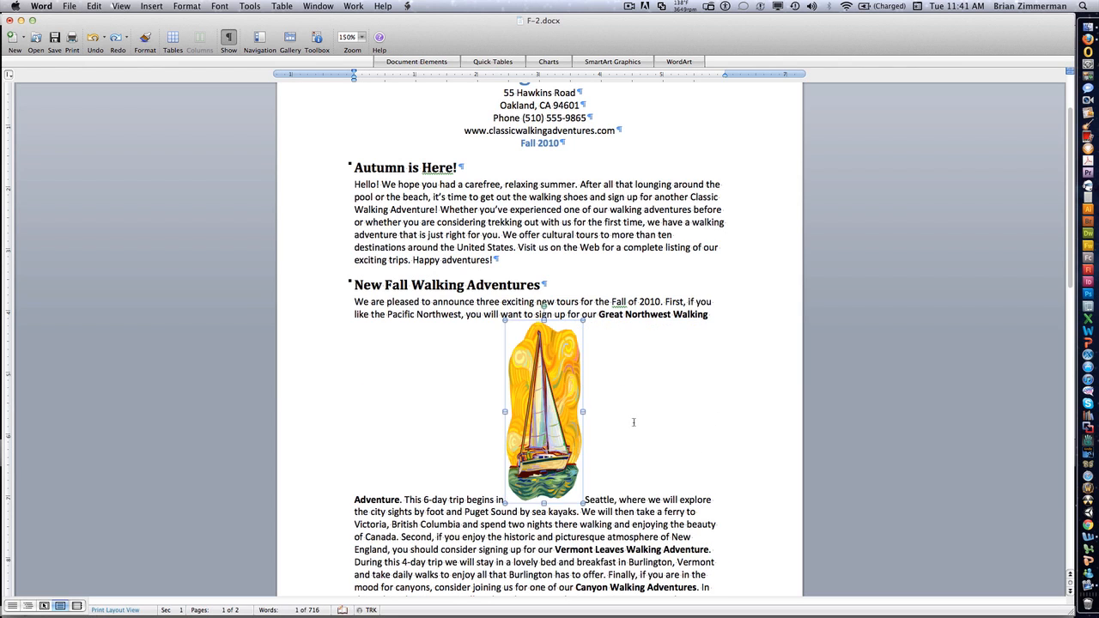
pyautogui.press('super+z')
pyautogui.press('super+z')
pyautogui.press('super+z')
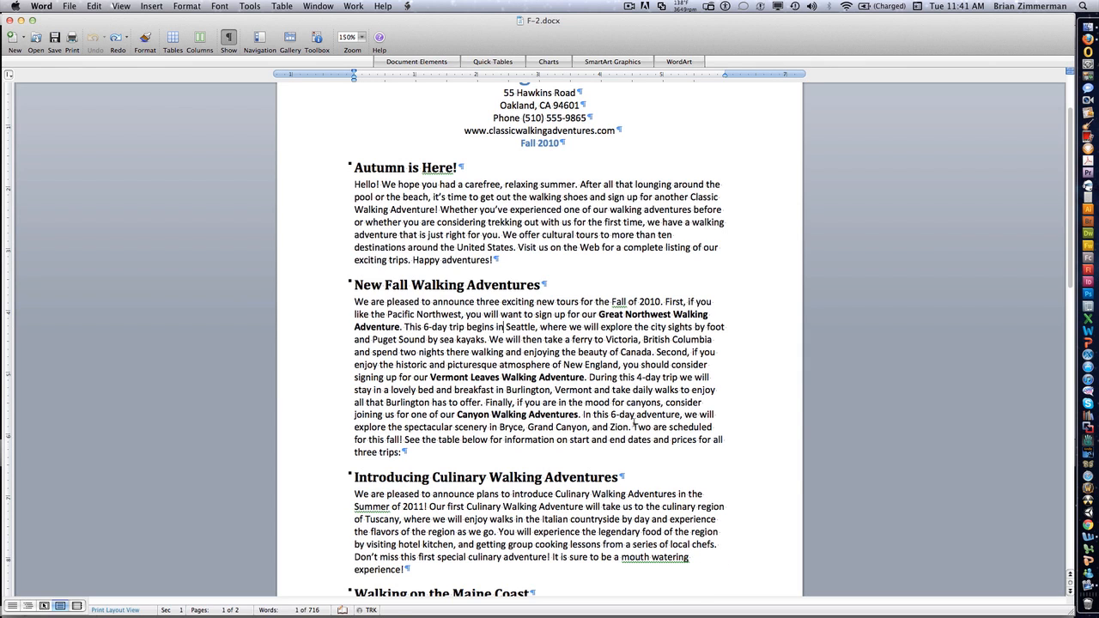
# Insert the sailboat clip from the previous search results before "Seattle" and scale it down proportionally to about three quarters of its size
pyautogui.click(160, 8)
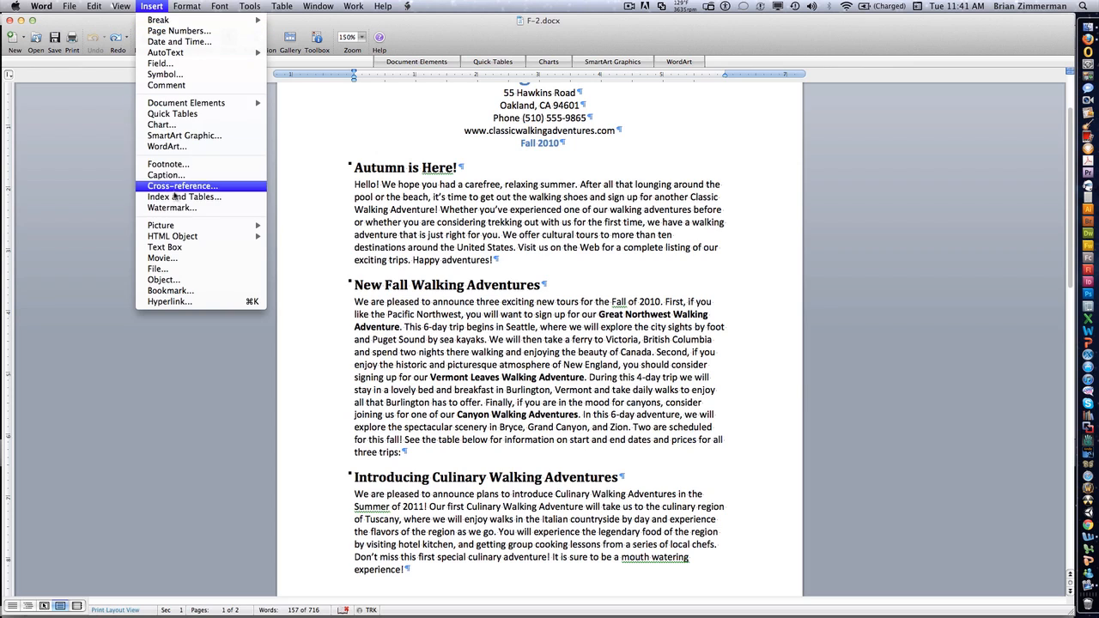
pyautogui.moveTo(181, 227)
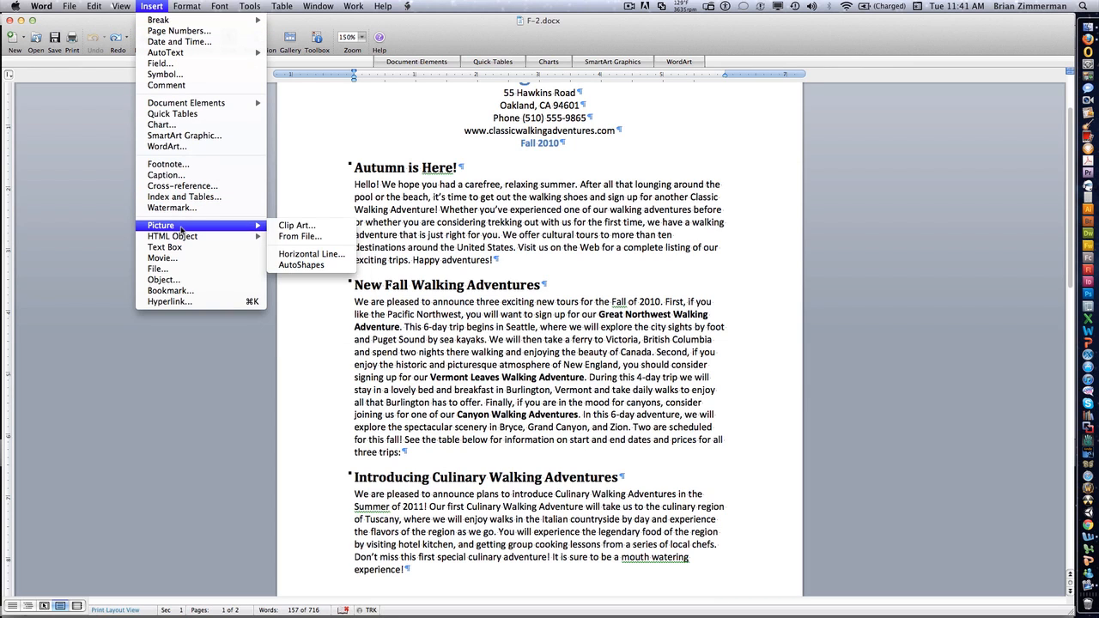
pyautogui.click(296, 225)
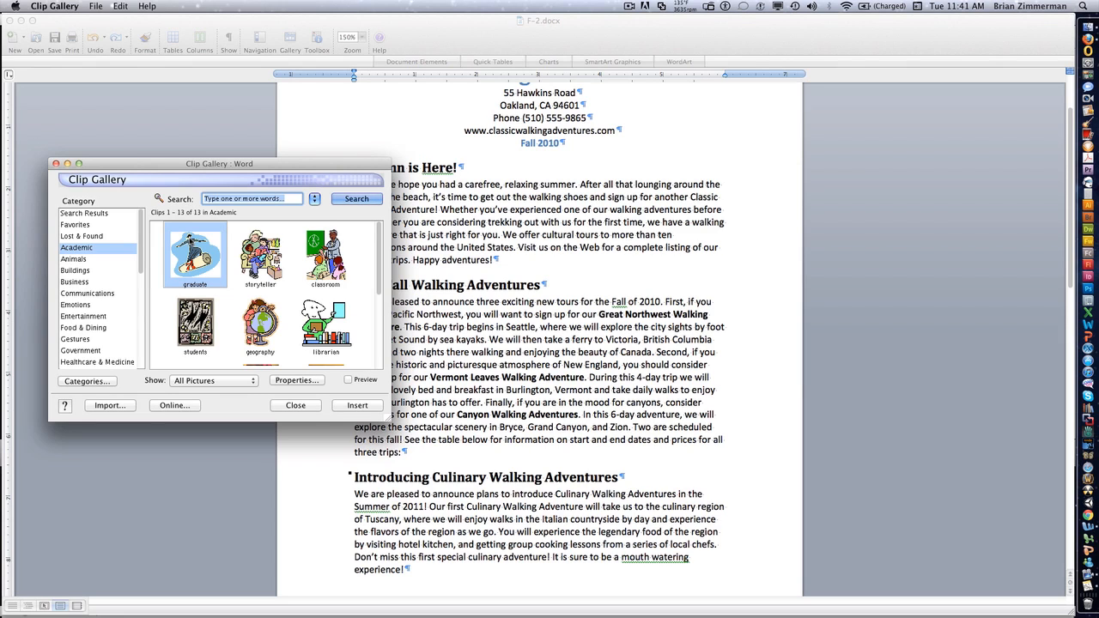
pyautogui.click(90, 213)
pyautogui.click(217, 268)
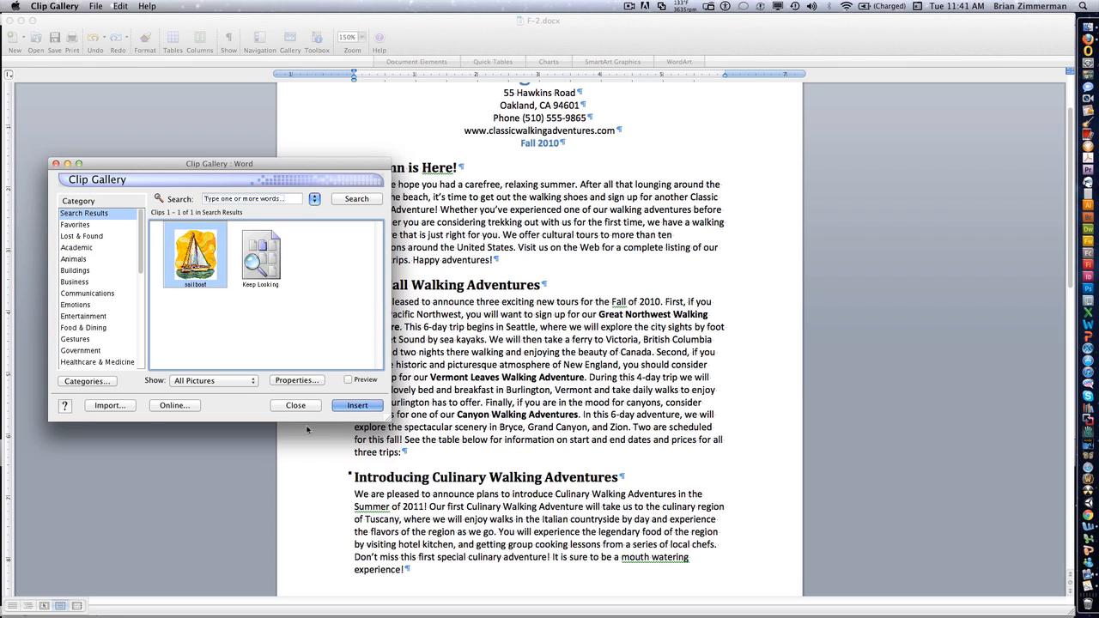
pyautogui.click(357, 405)
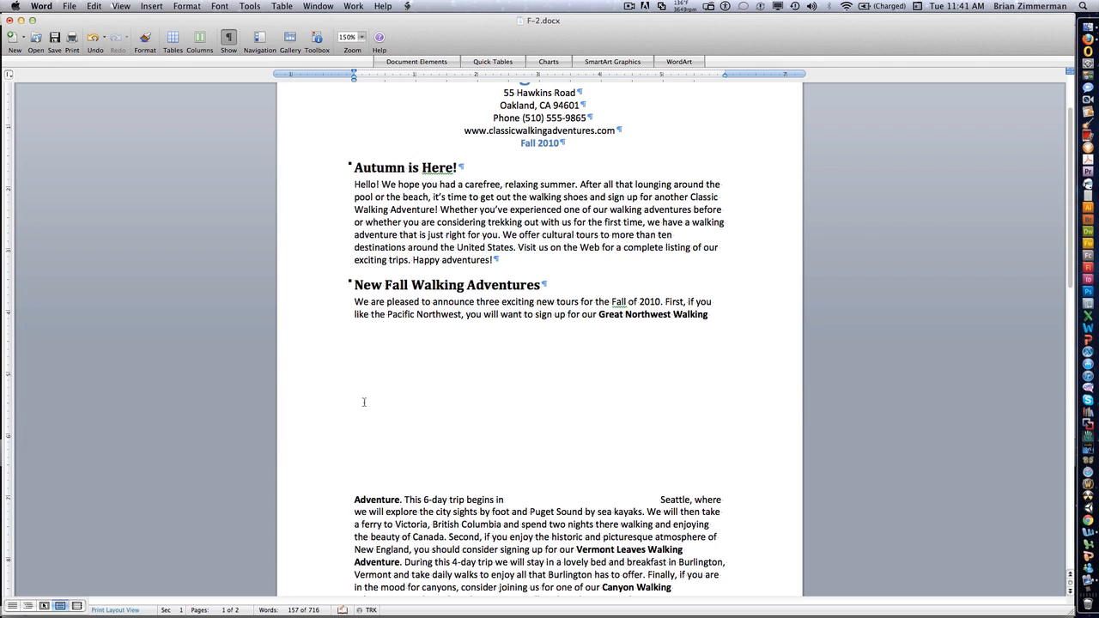
pyautogui.click(616, 396)
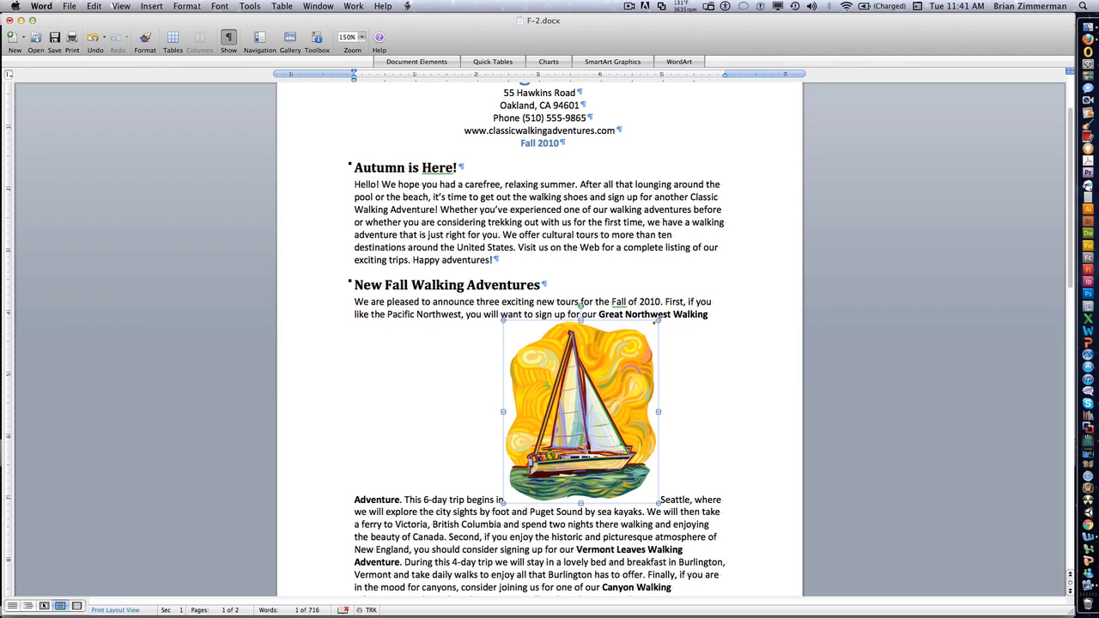
pyautogui.moveTo(658, 321); pyautogui.dragTo(618, 371)
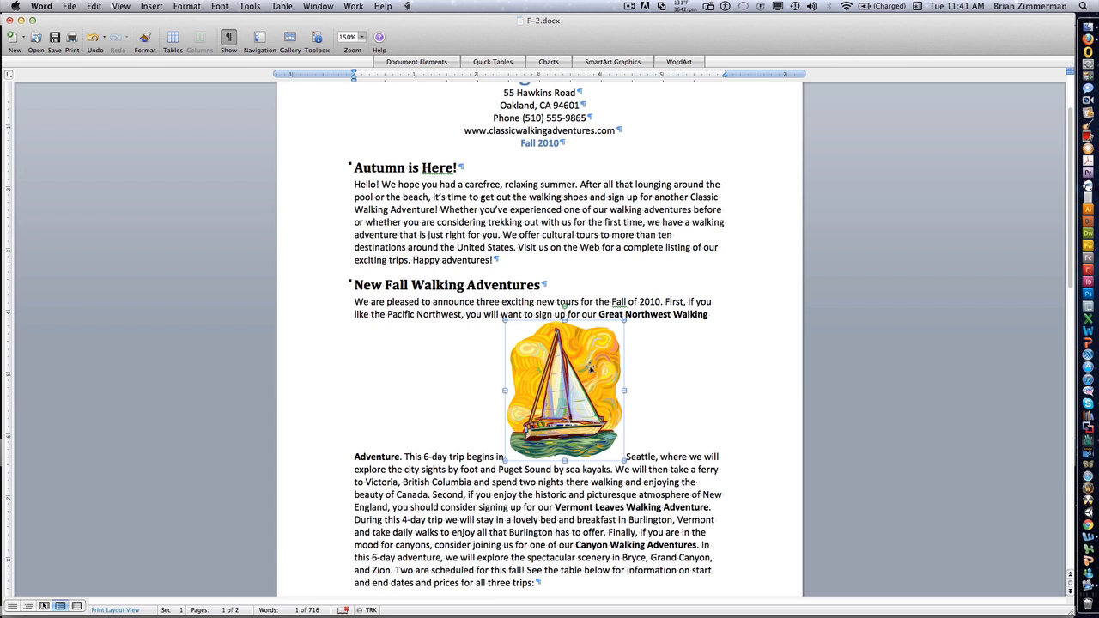
# Open the sailboat's picture formatting beside the picture and set its line to the solid red theme color
pyautogui.rightClick(589, 368)
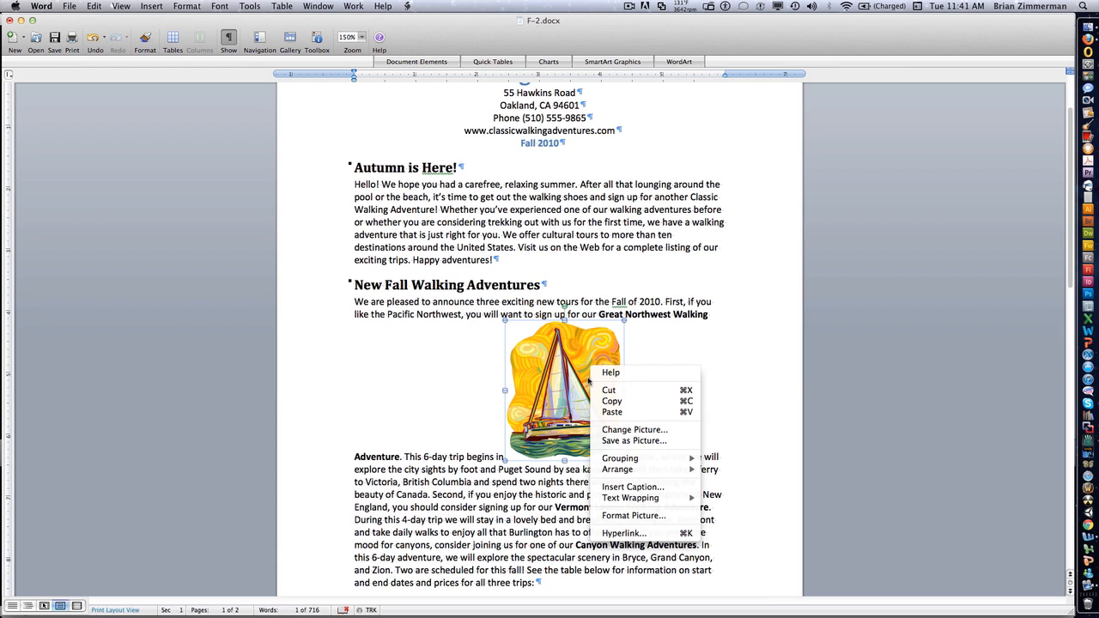
pyautogui.click(633, 516)
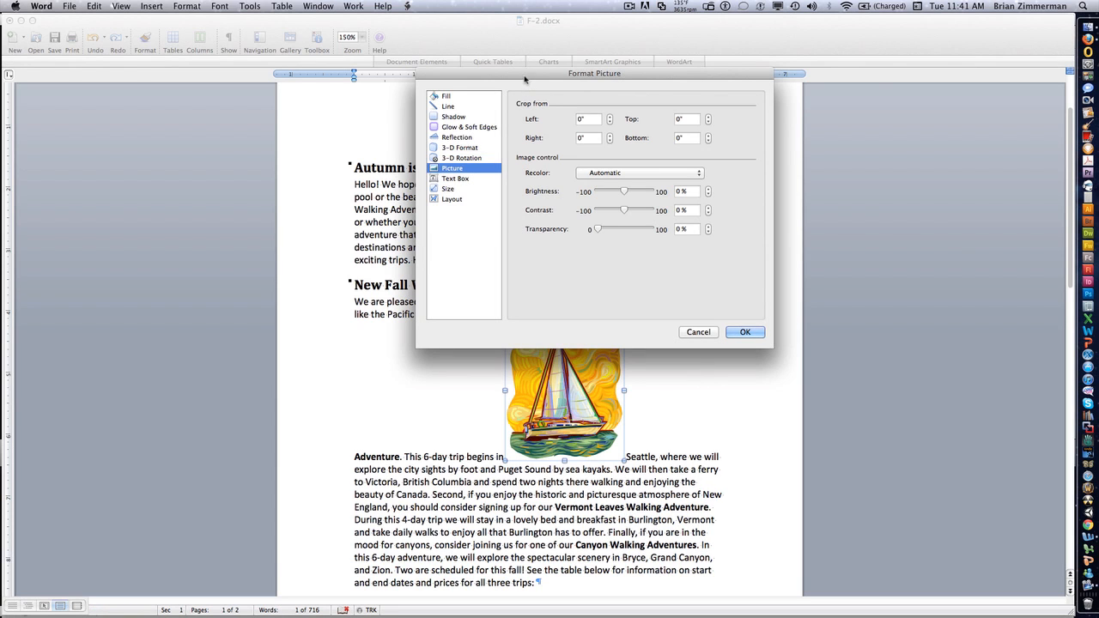
pyautogui.moveTo(527, 77); pyautogui.dragTo(778, 114)
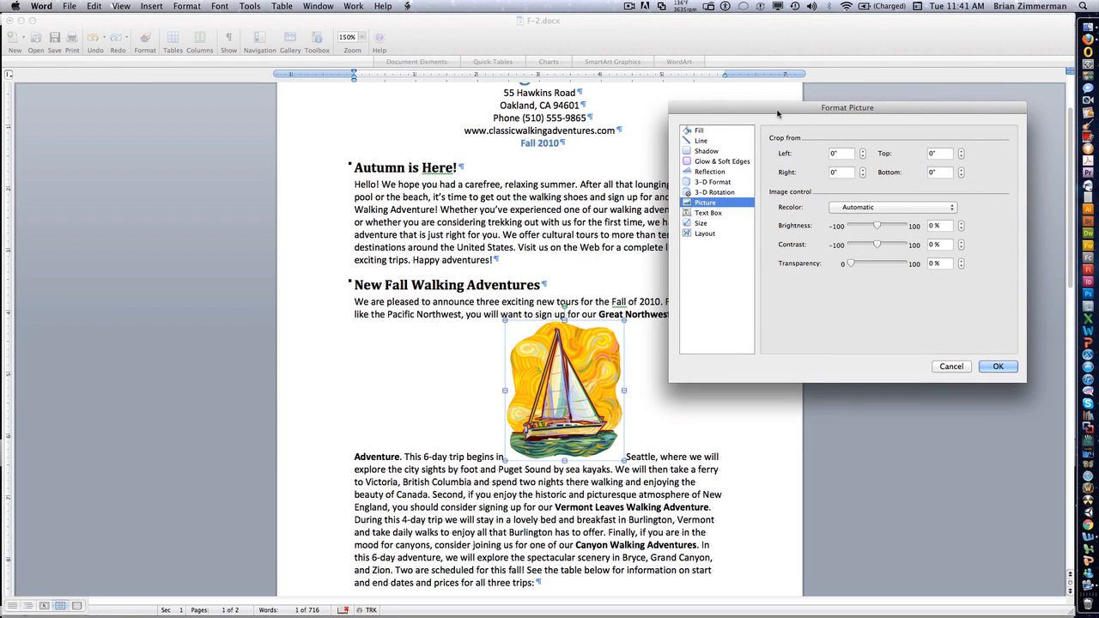
pyautogui.click(704, 140)
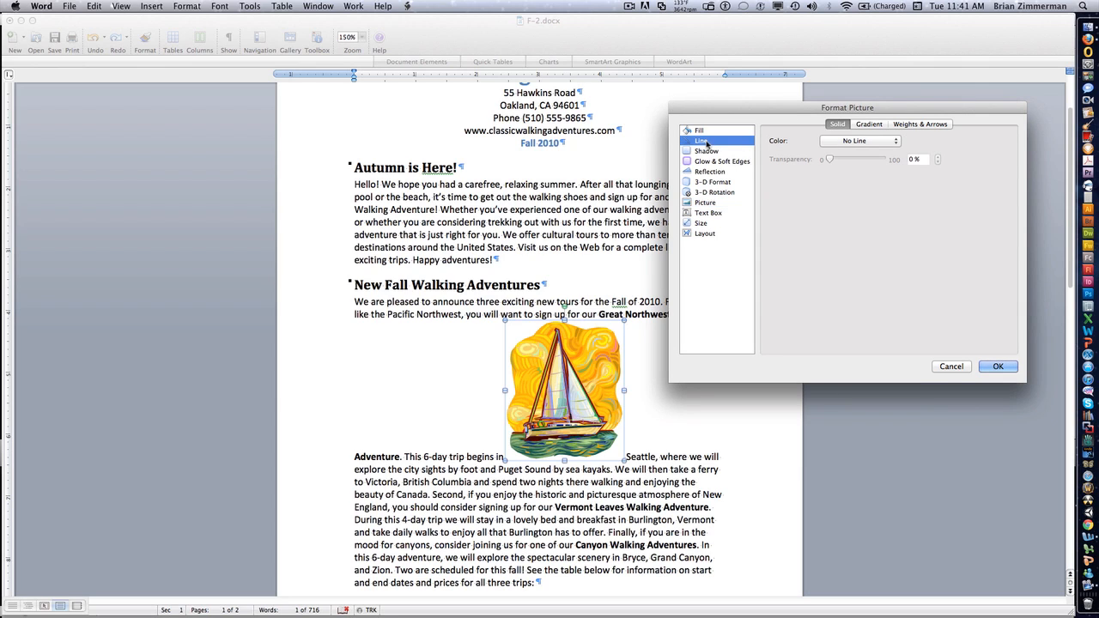
pyautogui.click(869, 143)
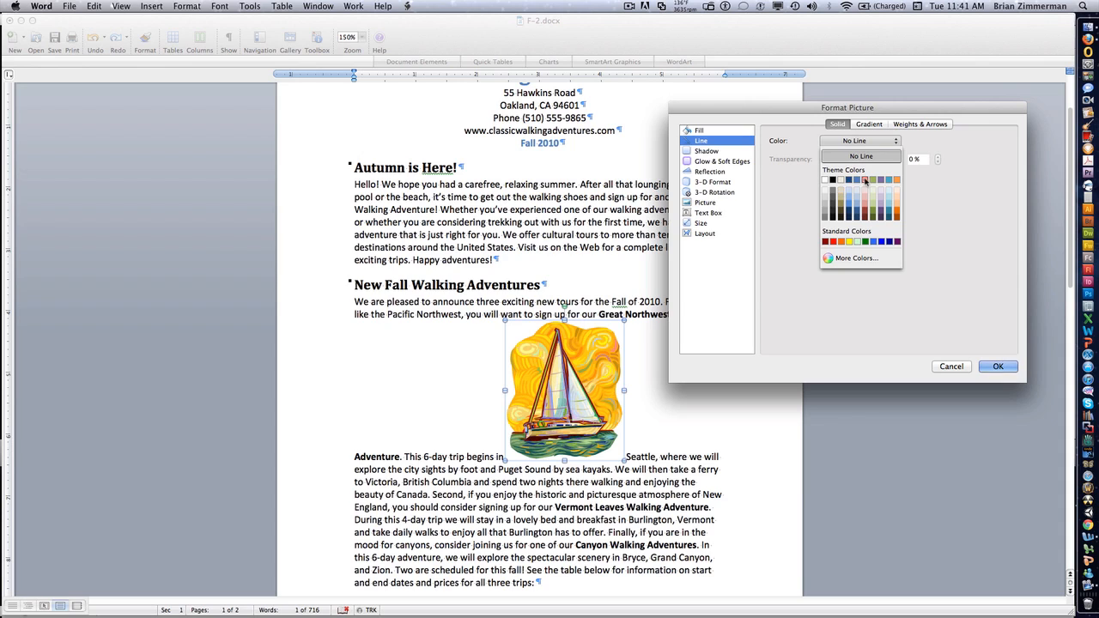
pyautogui.click(864, 180)
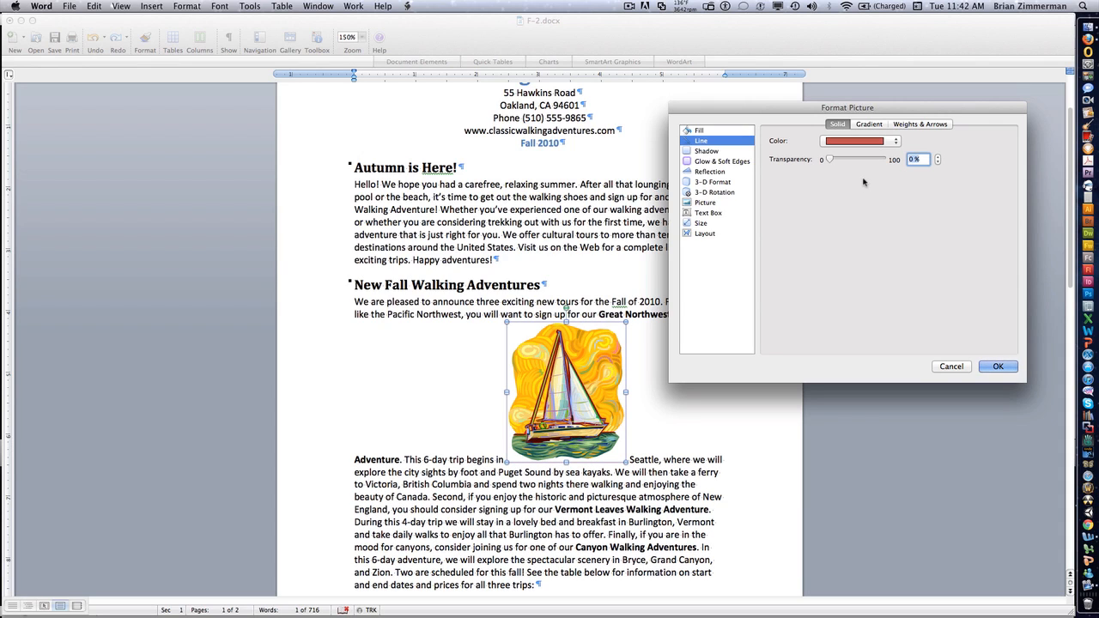
# Apply the red line to the sailboat picture and deselect it
pyautogui.click(994, 366)
pyautogui.click(663, 534)
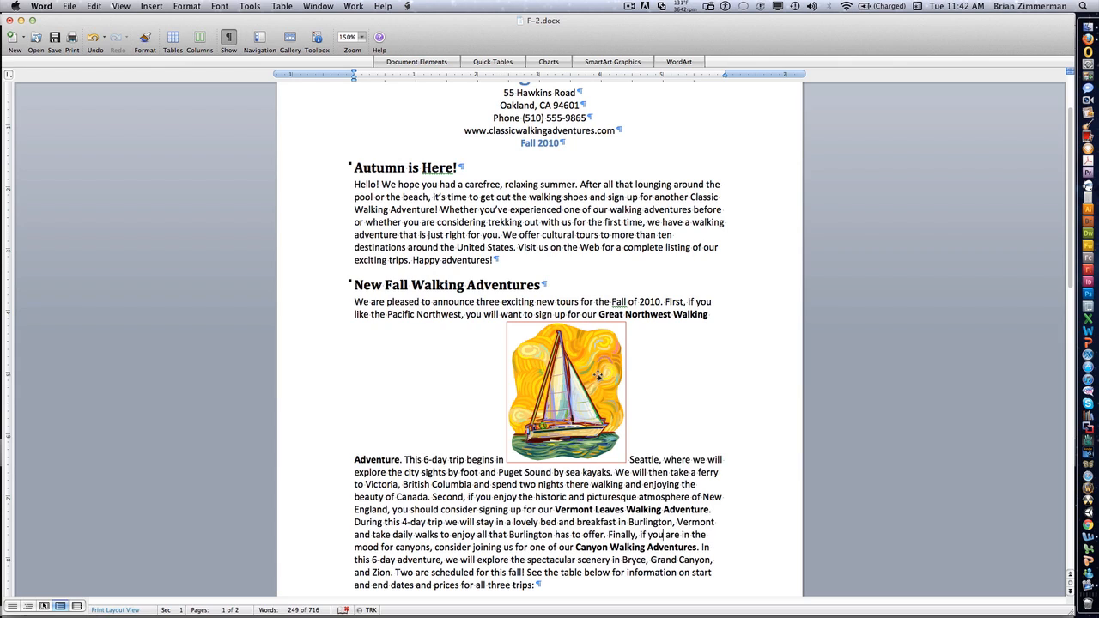
# Set the sailboat picture's text wrapping to Square and move it left within the "New Fall Walking Adventures" paragraph
pyautogui.rightClick(598, 375)
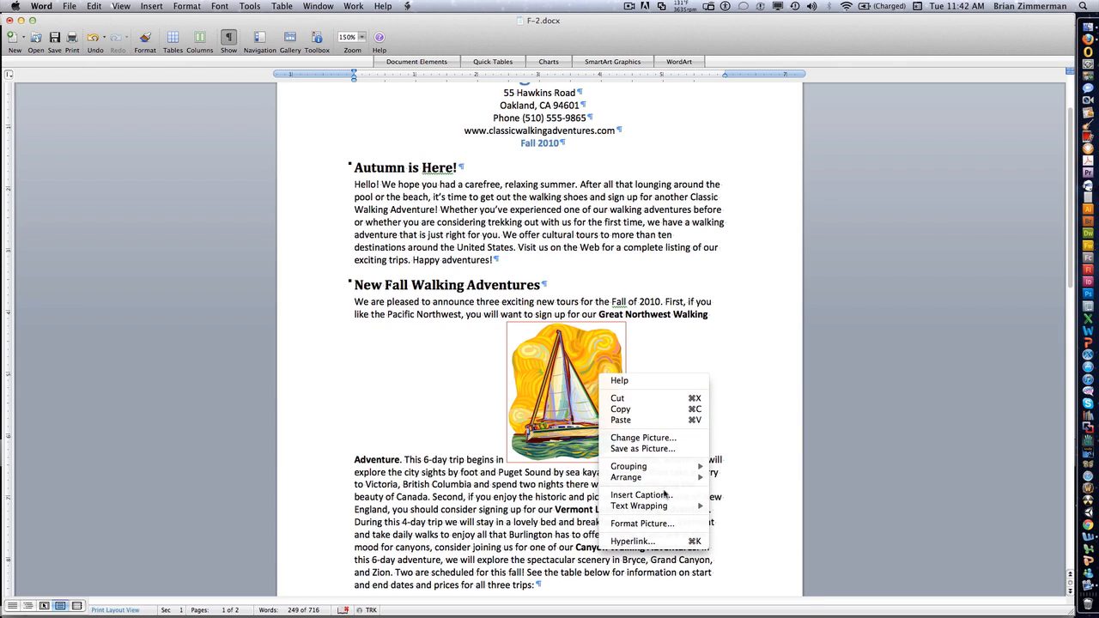
pyautogui.moveTo(678, 505)
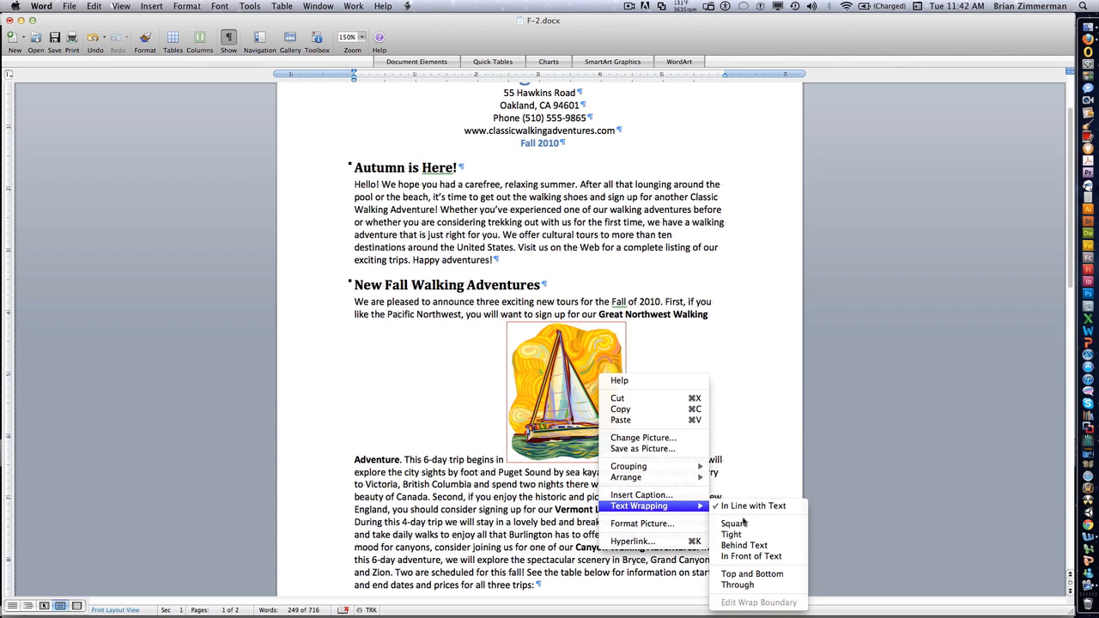
pyautogui.click(734, 523)
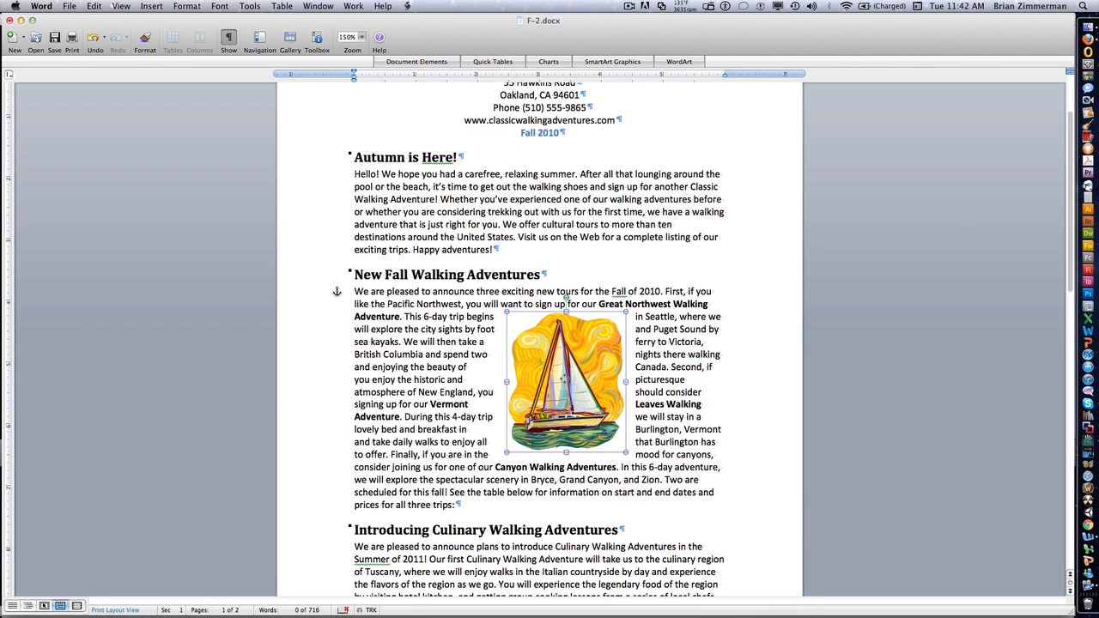
pyautogui.moveTo(566, 379); pyautogui.dragTo(483, 388)
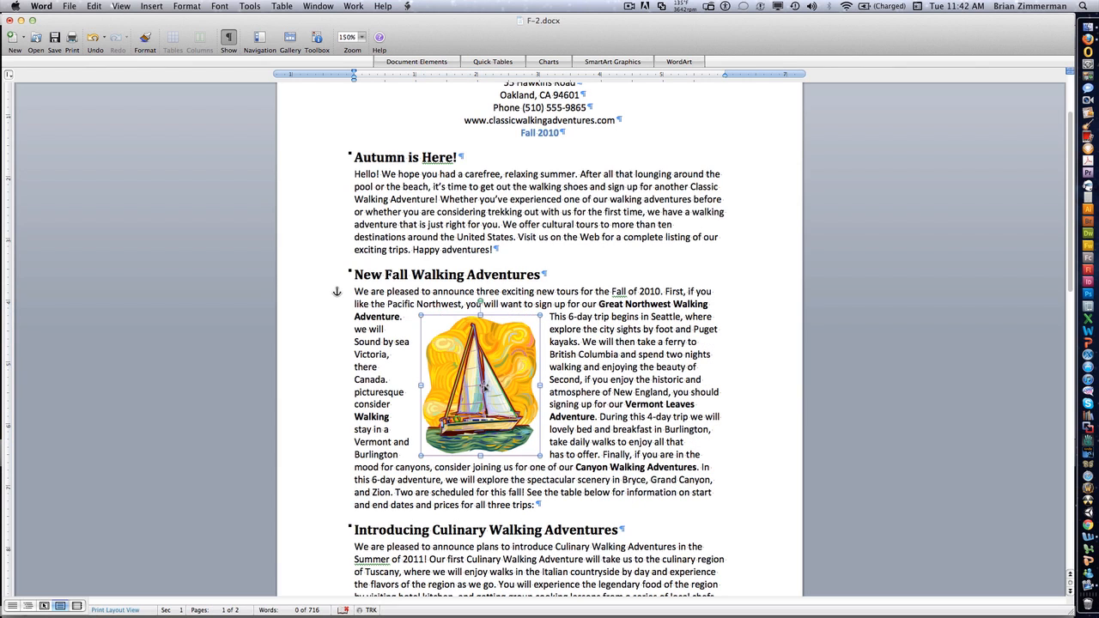
pyautogui.click(595, 370)
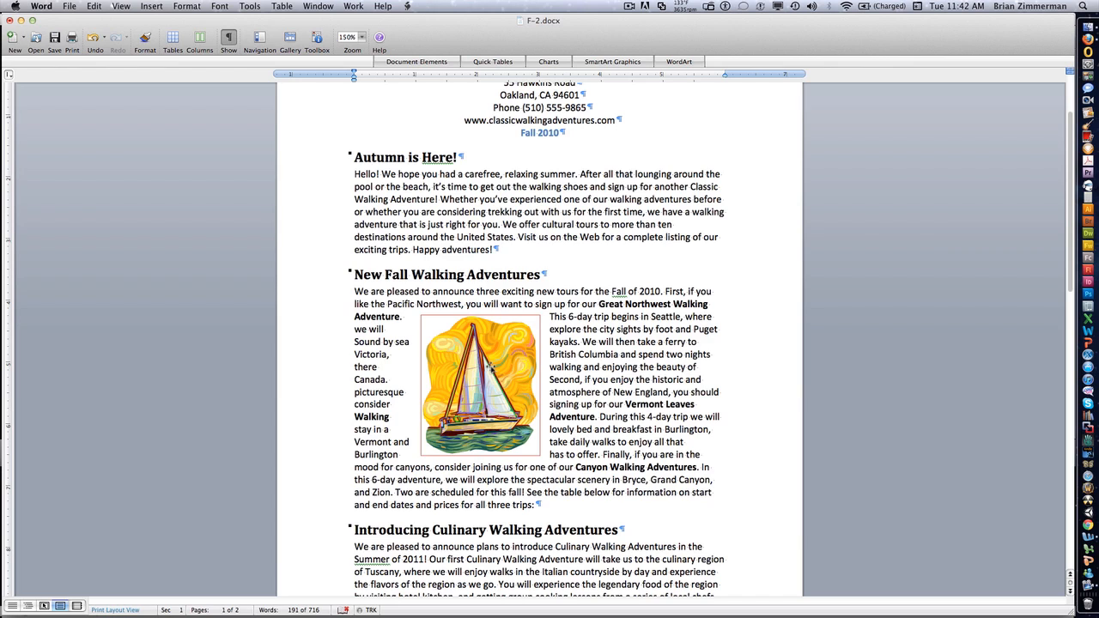
# Reopen the sailboat's picture formatting and set its line color to No Line
pyautogui.rightClick(490, 367)
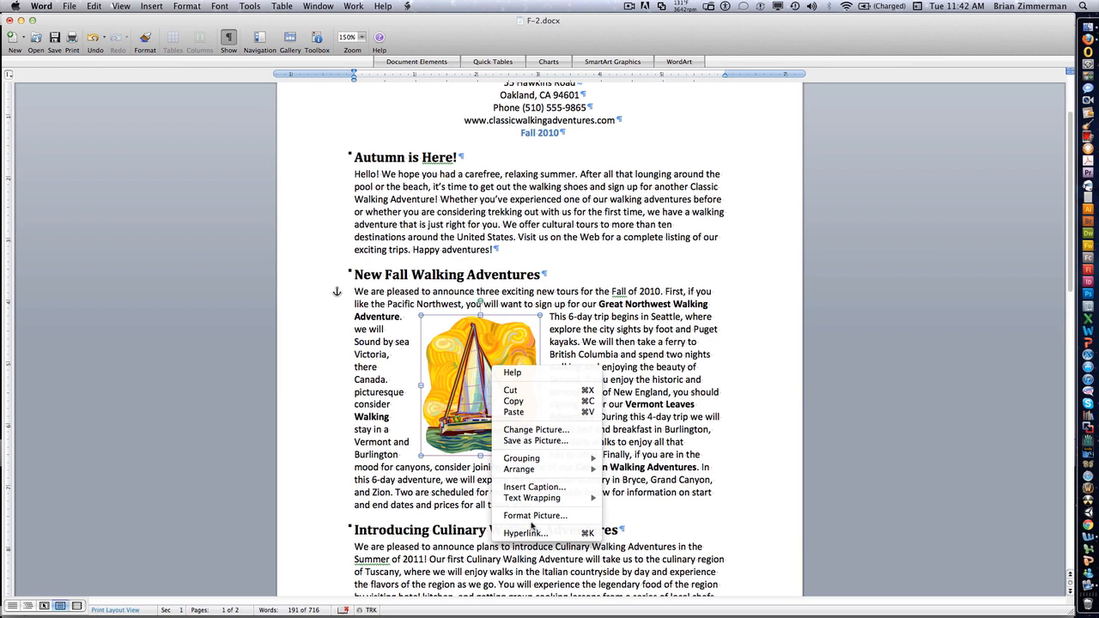
pyautogui.click(533, 515)
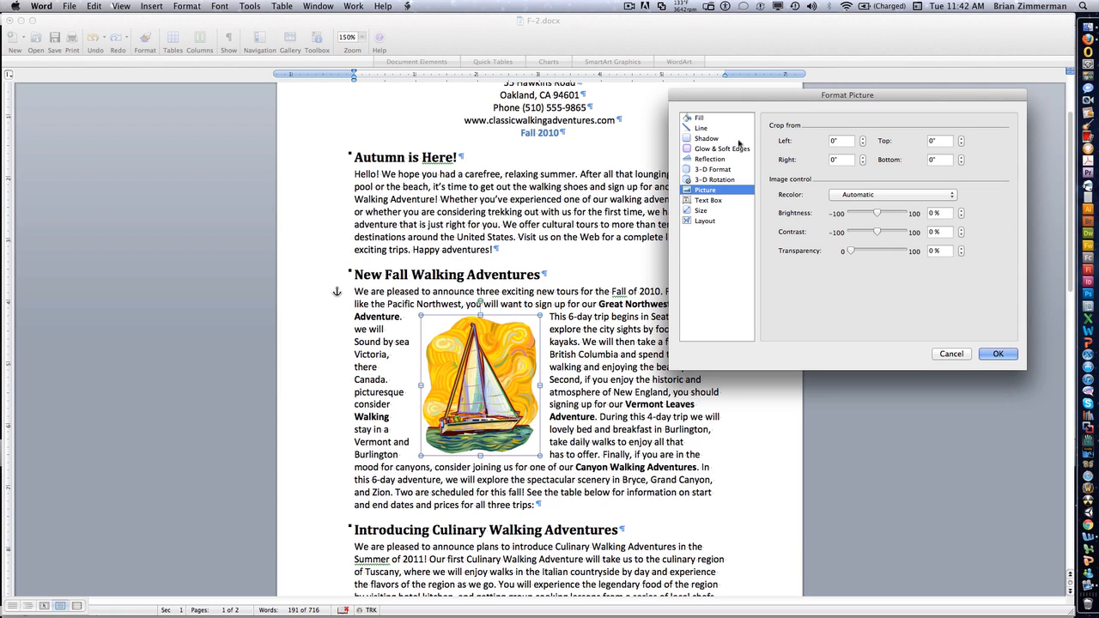
pyautogui.click(702, 128)
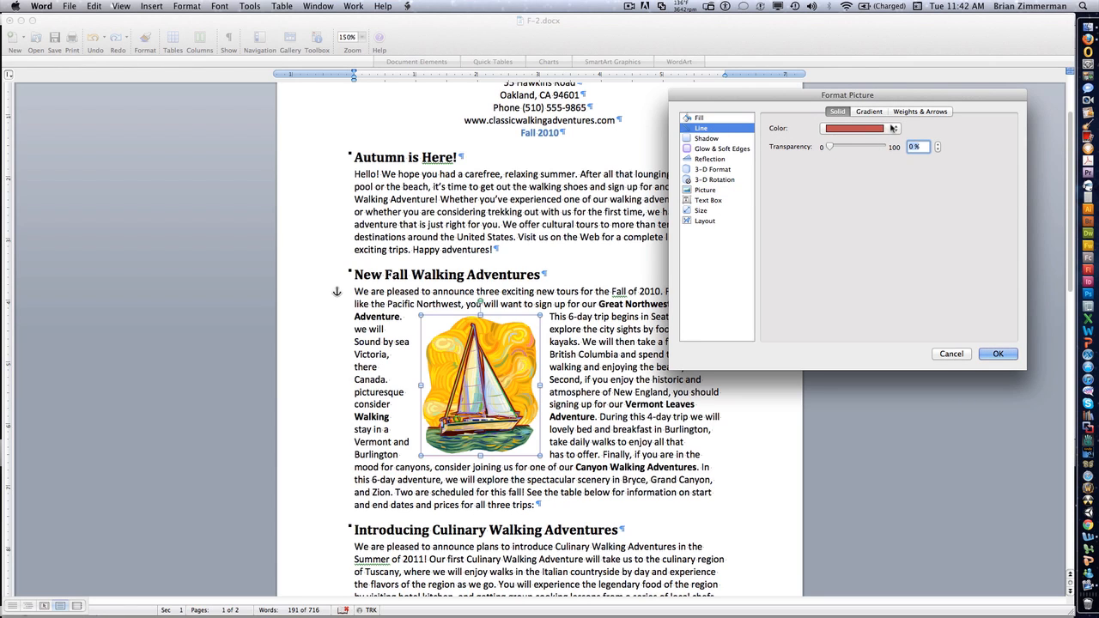
pyautogui.click(886, 129)
pyautogui.click(845, 144)
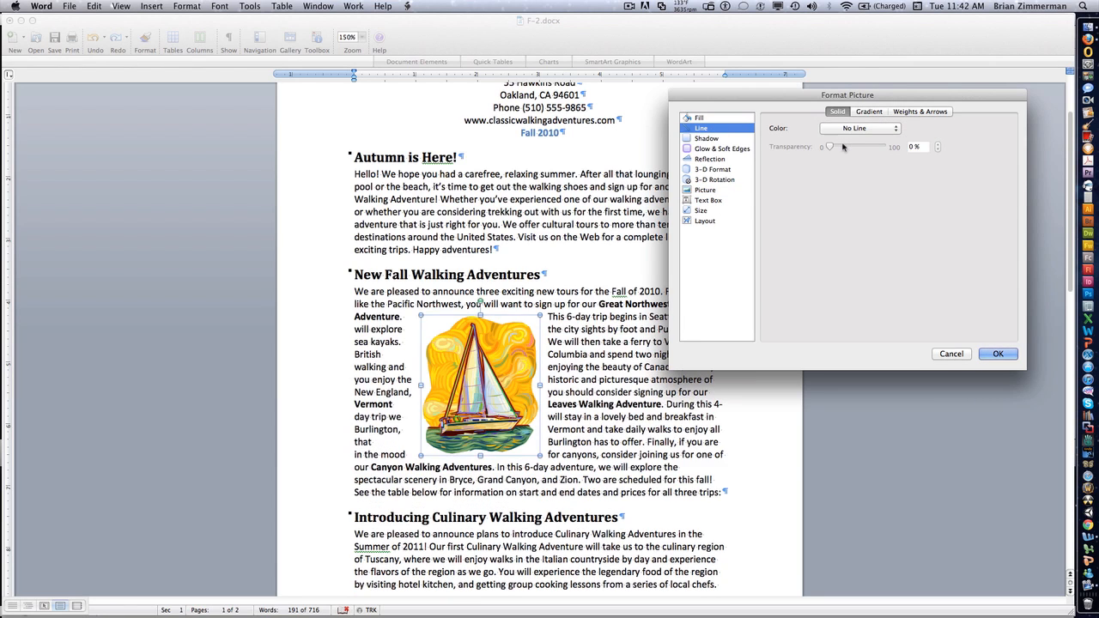
# Try an outer shadow on the sailboat with 100% size, 10.75 pt blur, 9 pt distance and 36% transparency, and turn it off
pyautogui.click(719, 139)
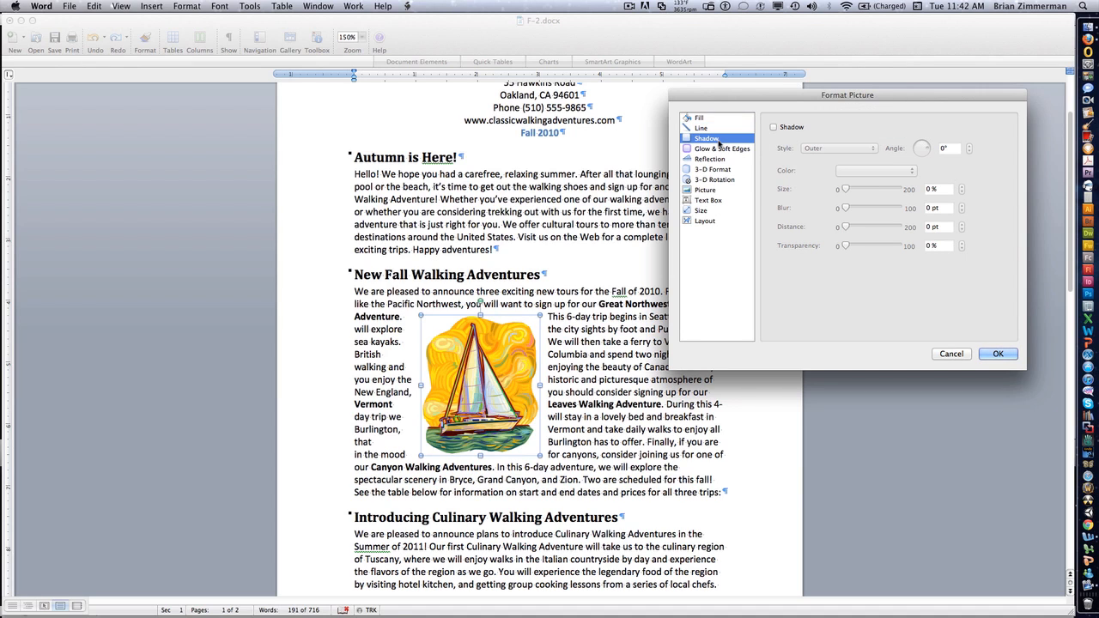
pyautogui.click(774, 127)
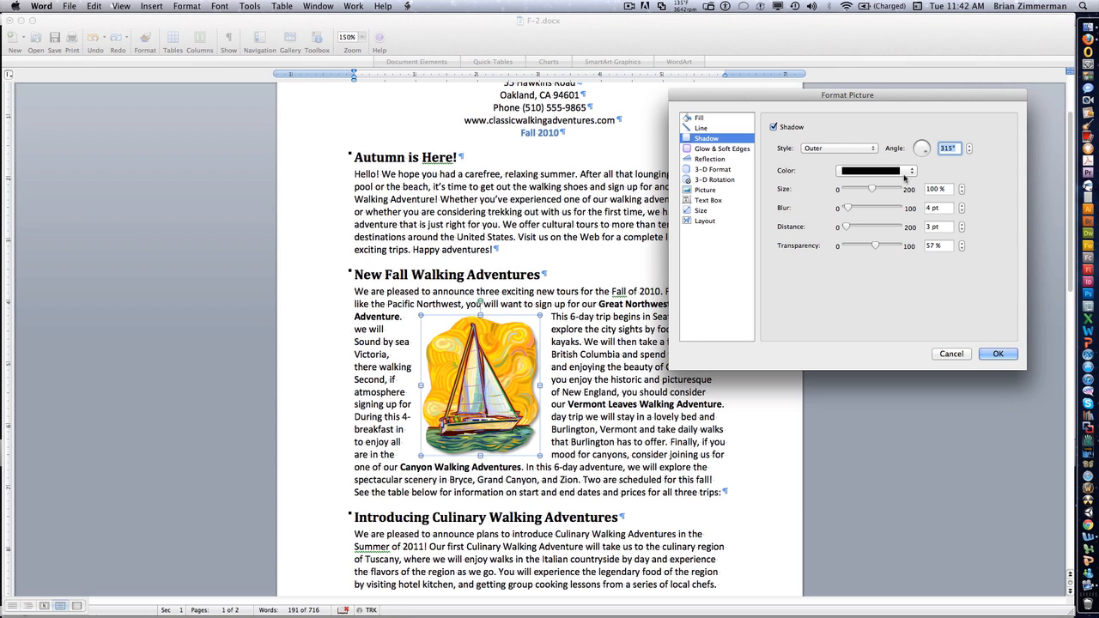
pyautogui.moveTo(873, 190); pyautogui.dragTo(875, 191)
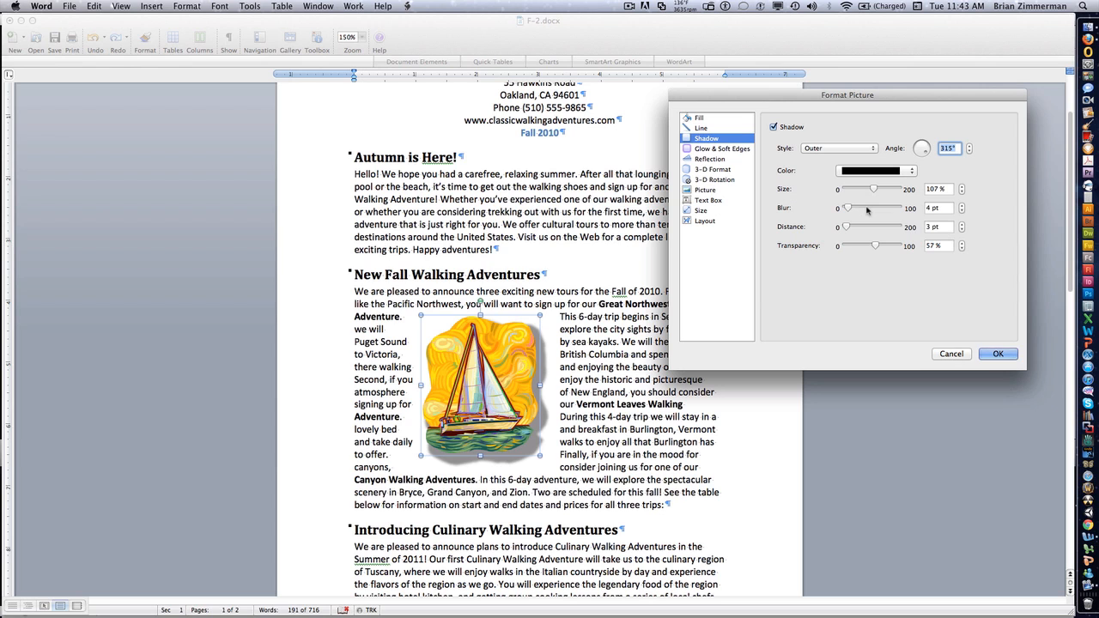
pyautogui.moveTo(846, 208); pyautogui.dragTo(871, 194)
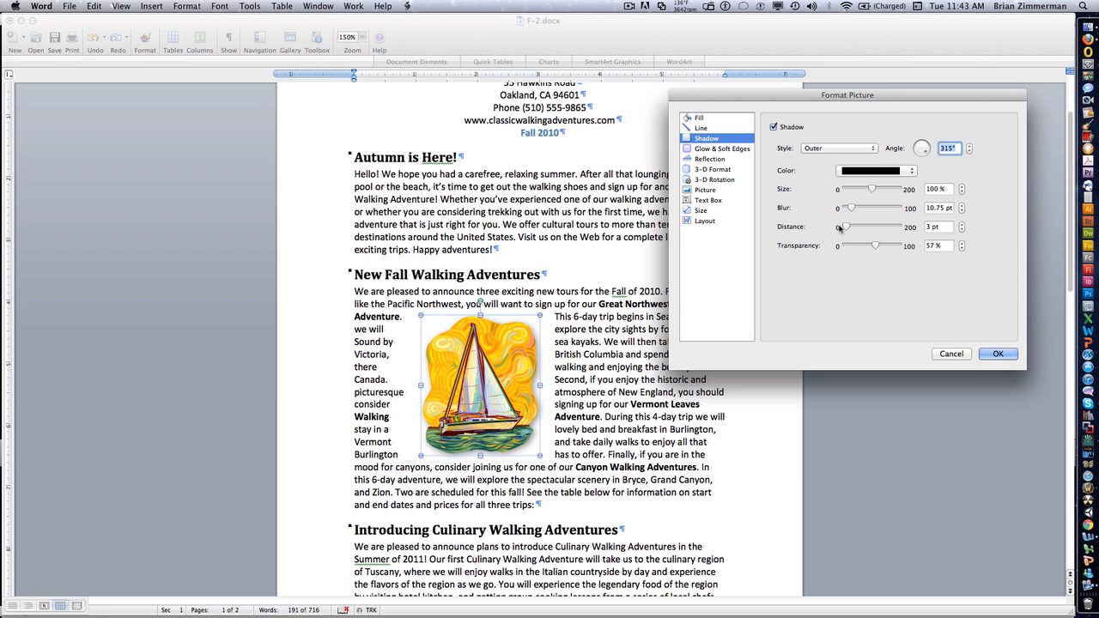
pyautogui.moveTo(844, 226)
pyautogui.mouseDown()
pyautogui.moveTo(866, 228)
pyautogui.moveTo(847, 232)
pyautogui.mouseUp()
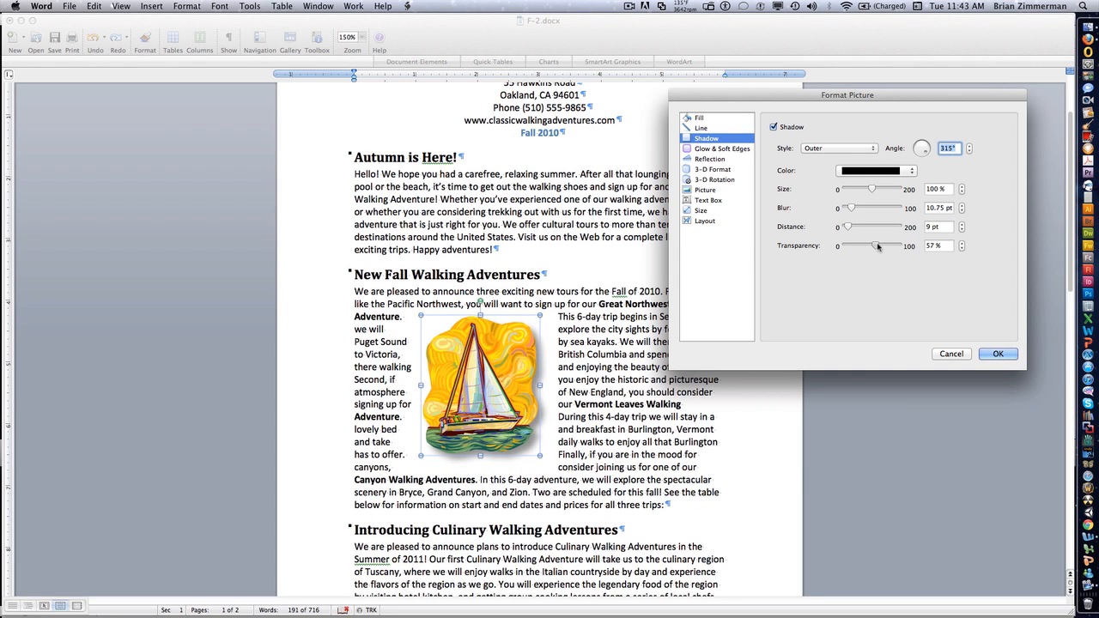
pyautogui.moveTo(877, 246)
pyautogui.mouseDown()
pyautogui.moveTo(847, 246)
pyautogui.moveTo(898, 246)
pyautogui.moveTo(846, 247)
pyautogui.moveTo(867, 245)
pyautogui.mouseUp()
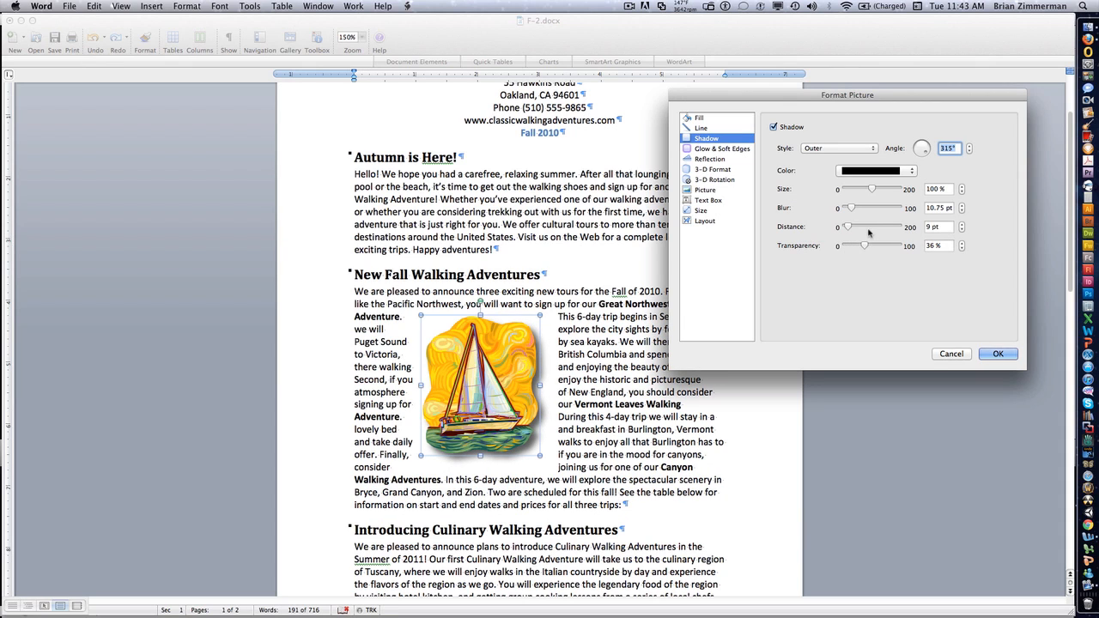
pyautogui.click(774, 129)
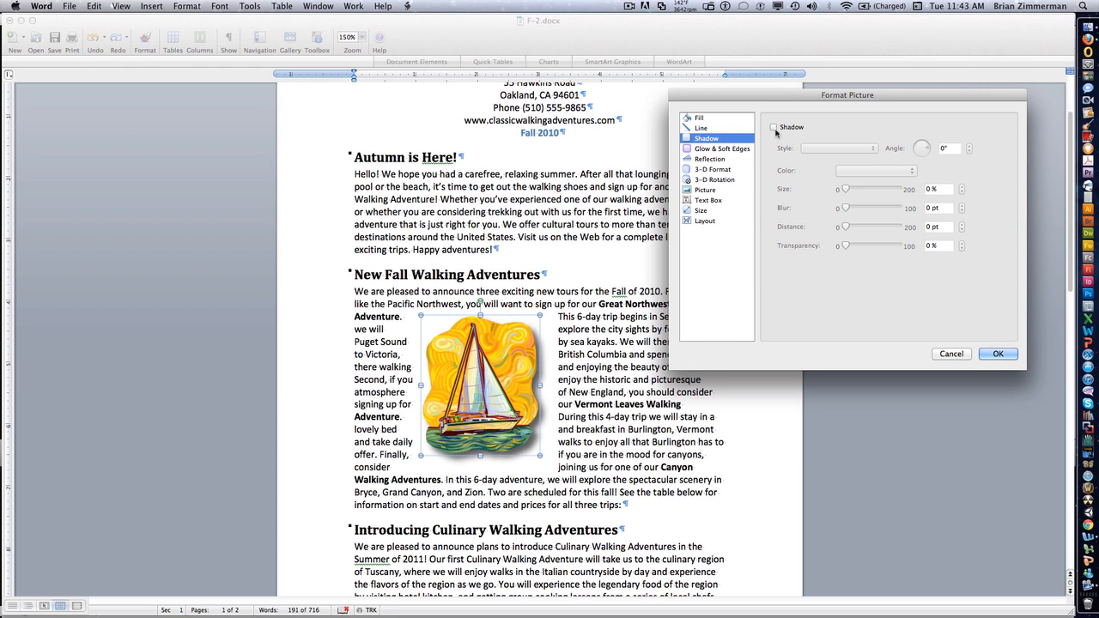
# Try a blue theme-color glow on the sailboat, give it 7 pt soft edges, and set the glow back to No Glow
pyautogui.click(725, 150)
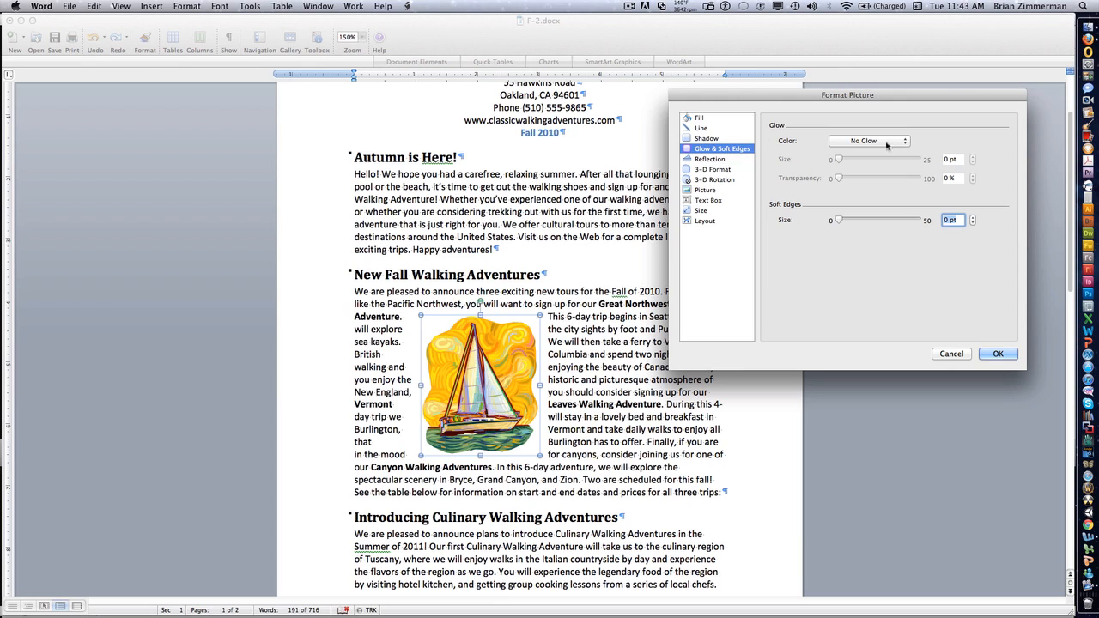
pyautogui.click(908, 143)
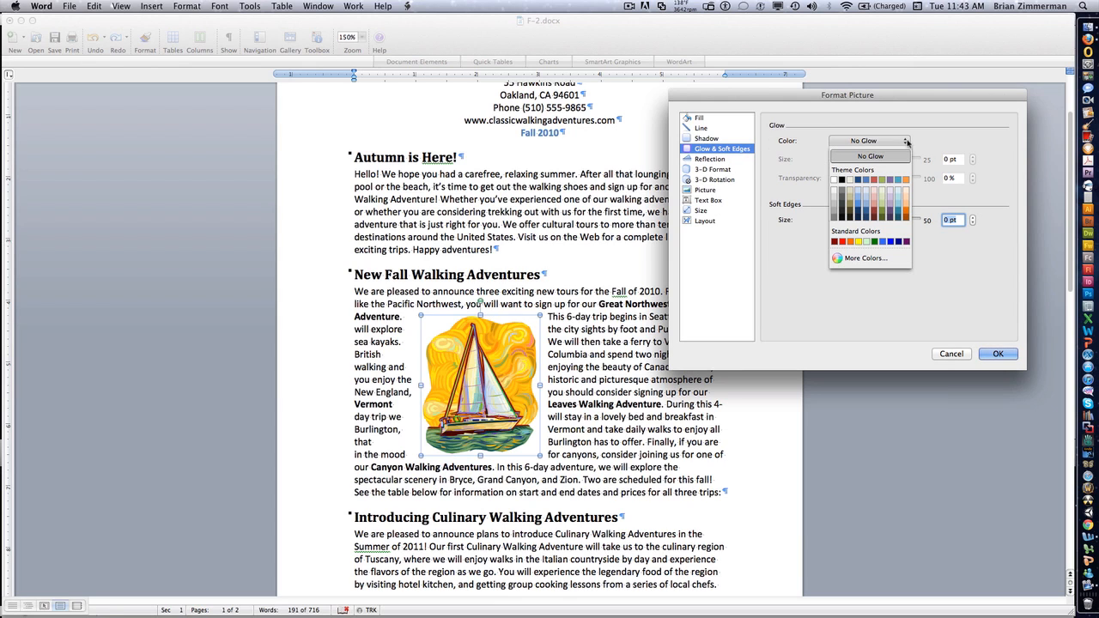
pyautogui.click(857, 208)
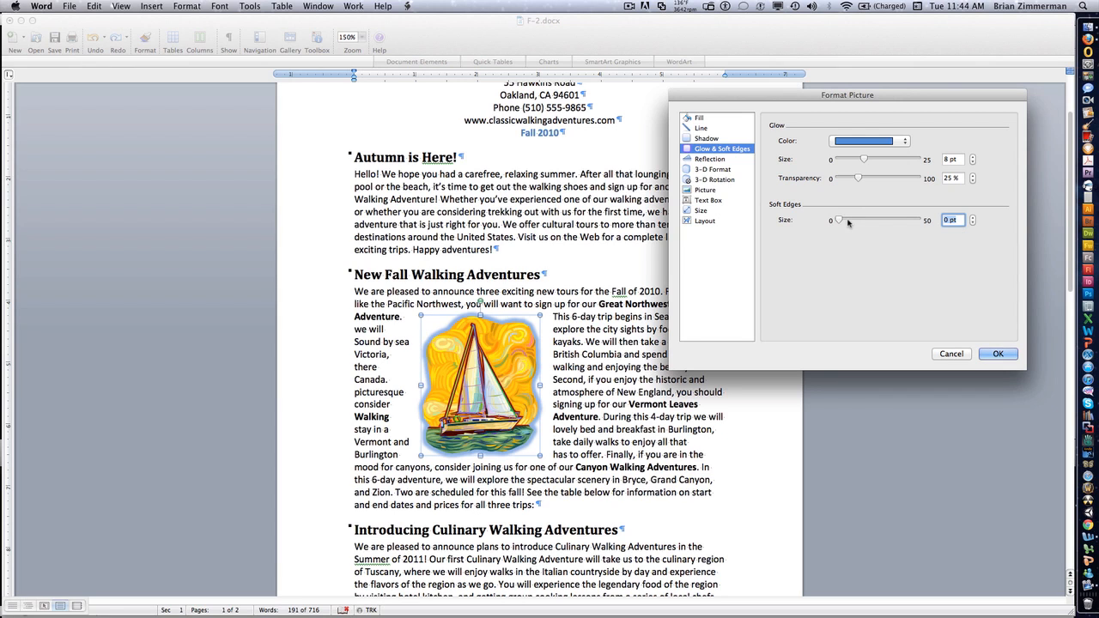
pyautogui.moveTo(839, 220); pyautogui.dragTo(850, 221)
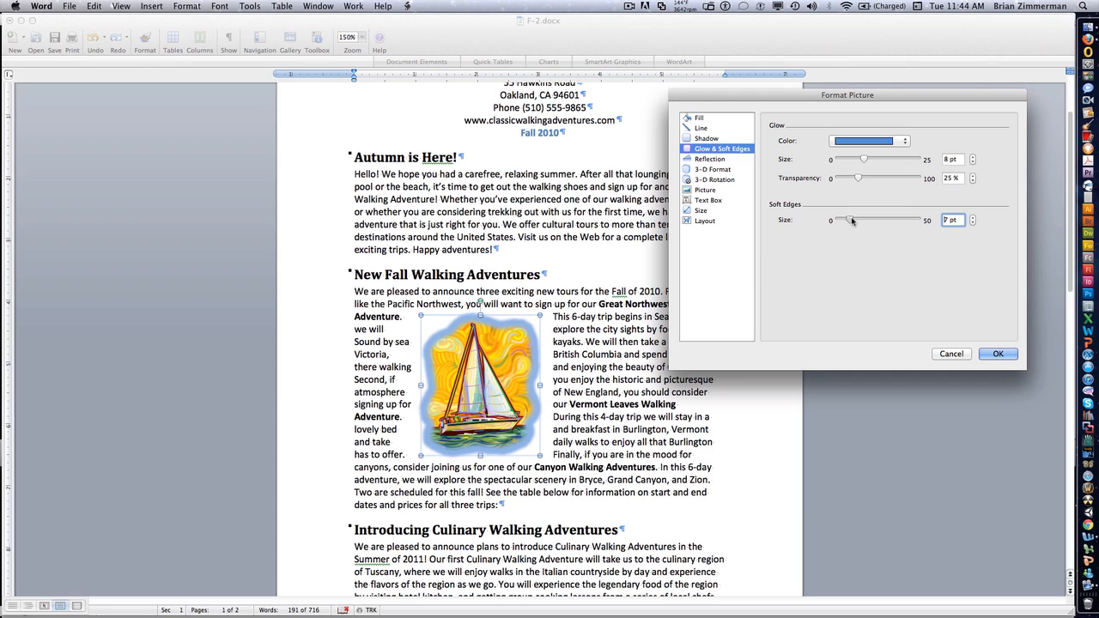
pyautogui.click(906, 142)
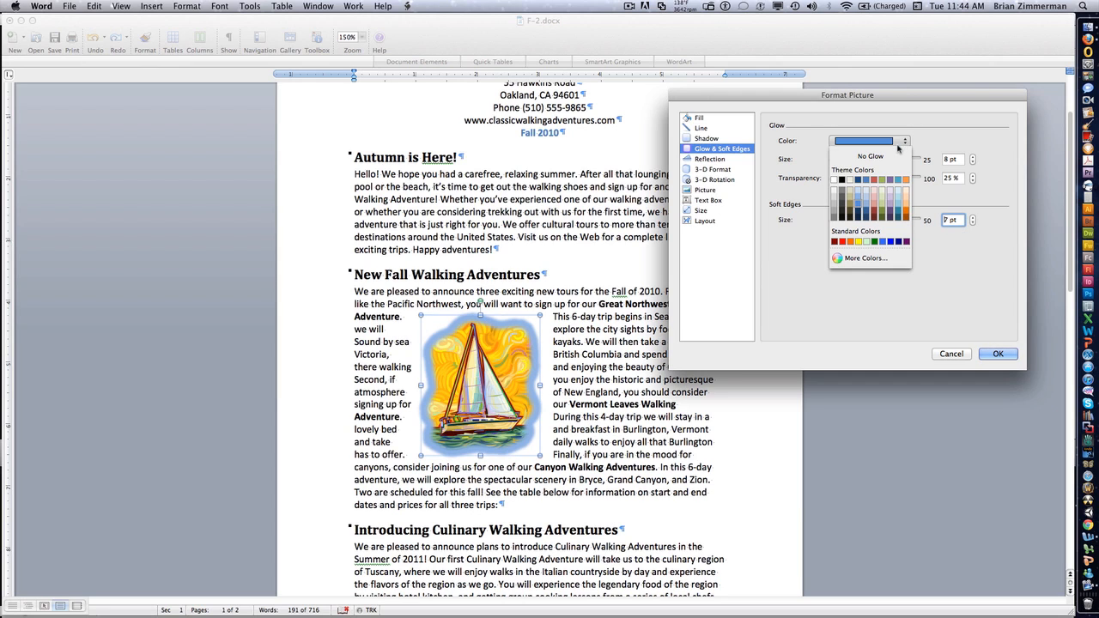
pyautogui.click(870, 156)
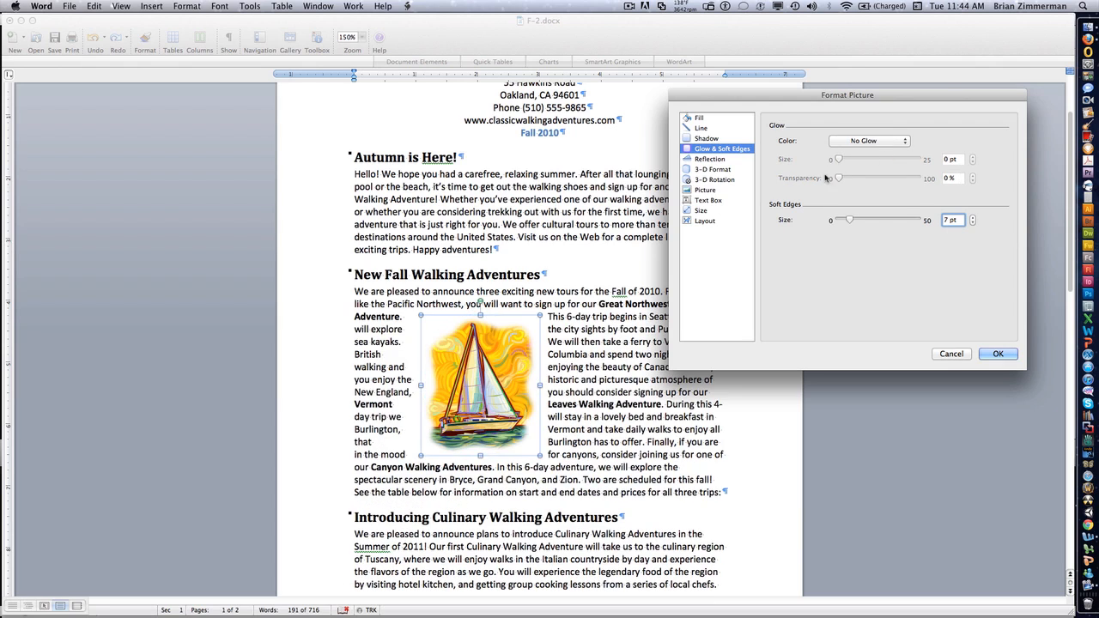
# Try a reflection under the sailboat with 34% size and 3 pt distance, and turn it off
pyautogui.click(728, 164)
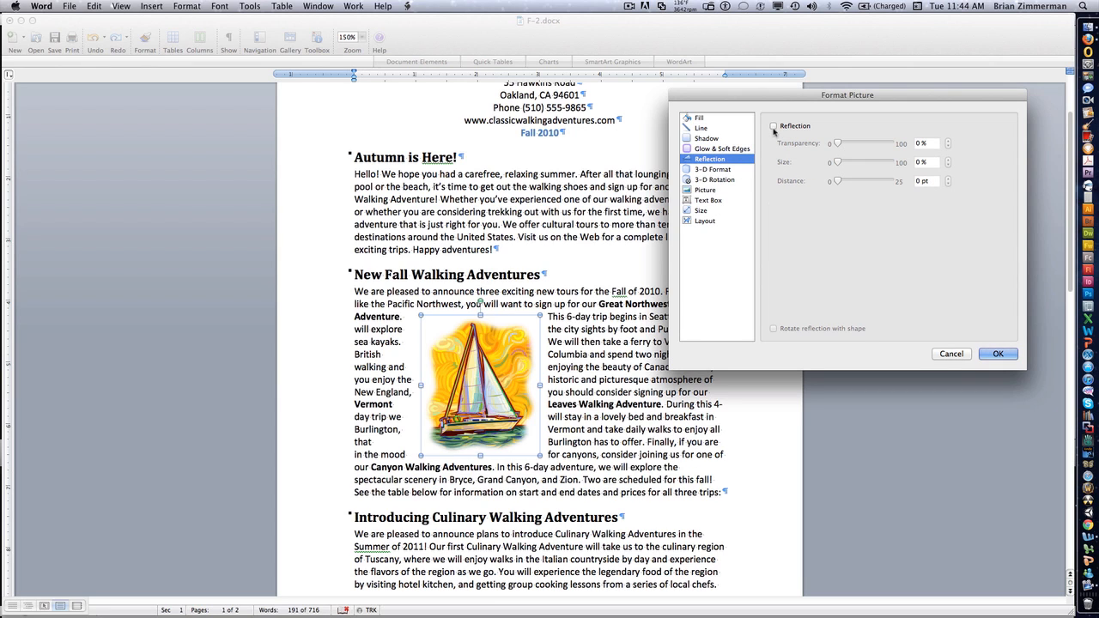
pyautogui.click(773, 126)
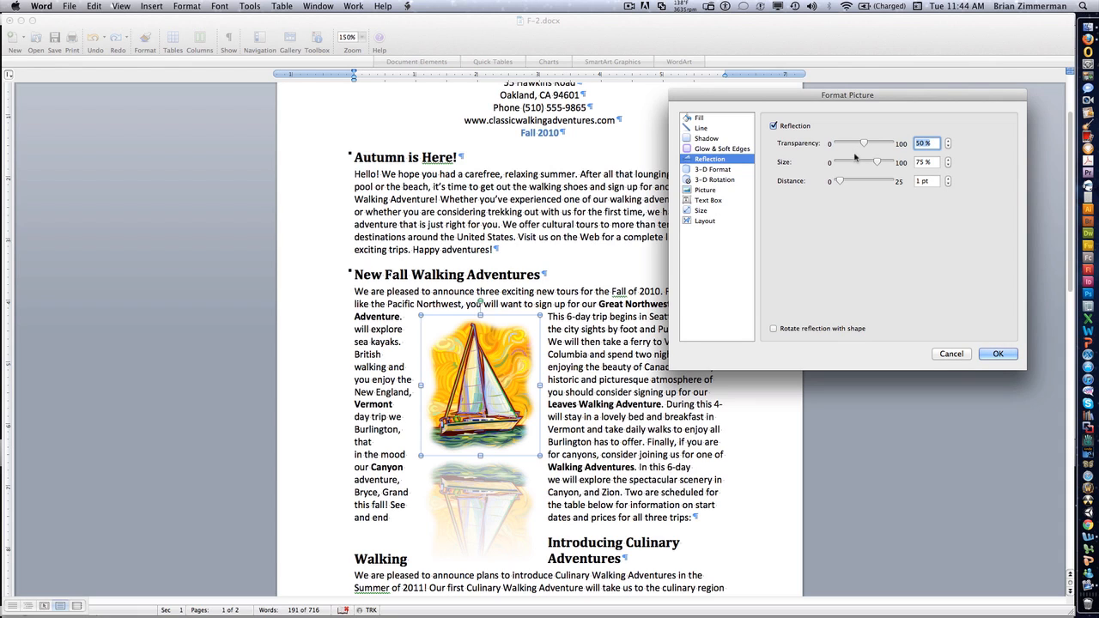
pyautogui.moveTo(871, 163); pyautogui.dragTo(847, 182)
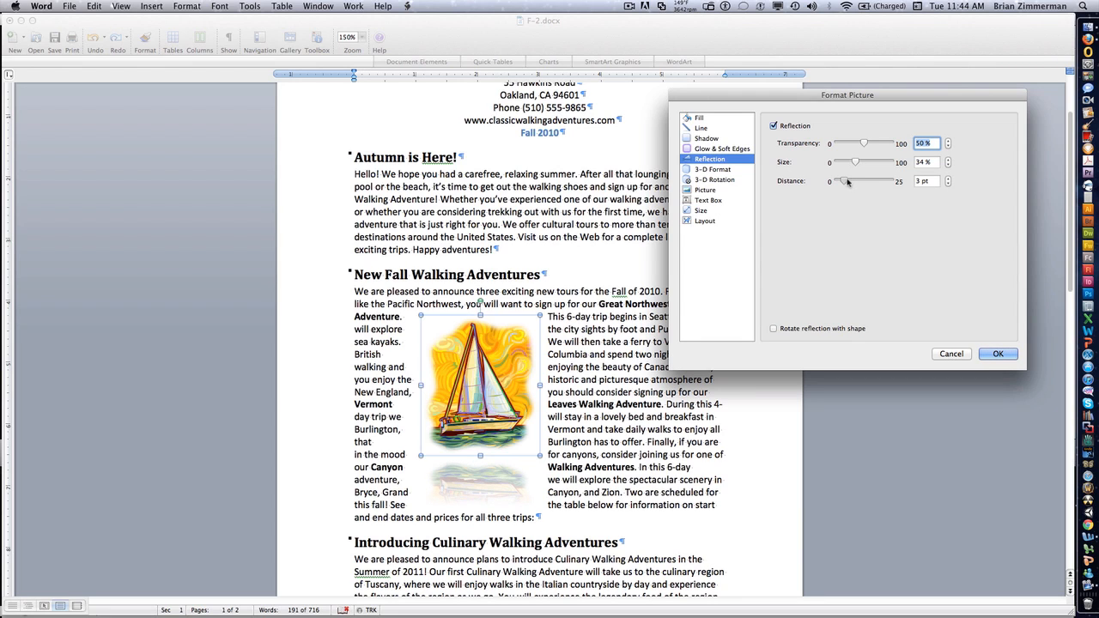
pyautogui.click(773, 126)
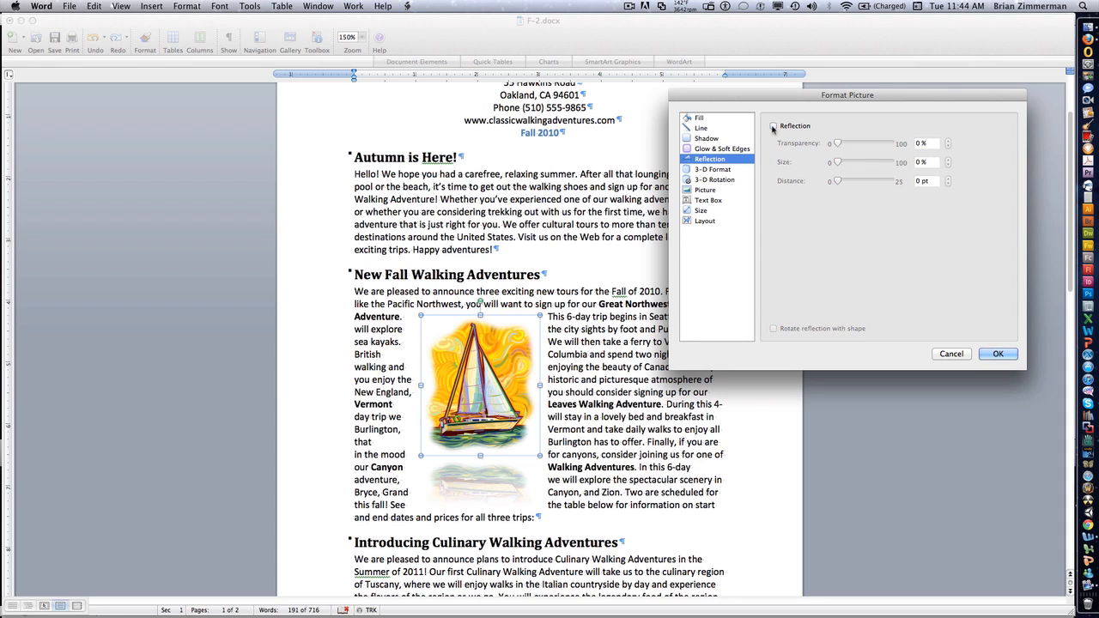
# Give the sailboat a Free Rotation: Perspective 3-D rotation with X 40°, Y 30° and Z 5°
pyautogui.click(728, 179)
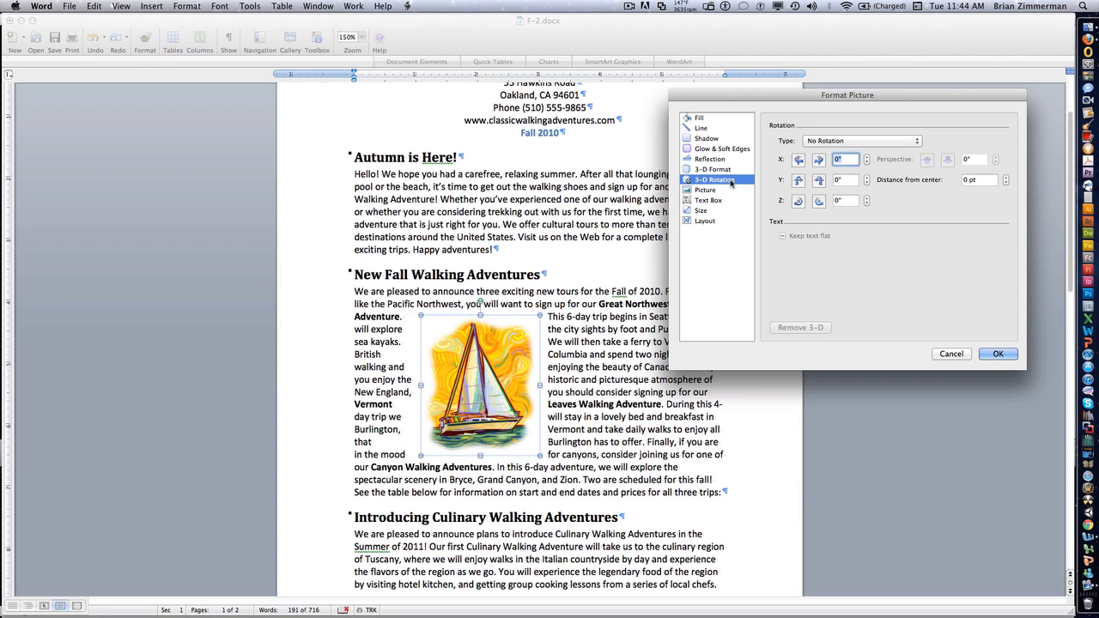
pyautogui.click(903, 143)
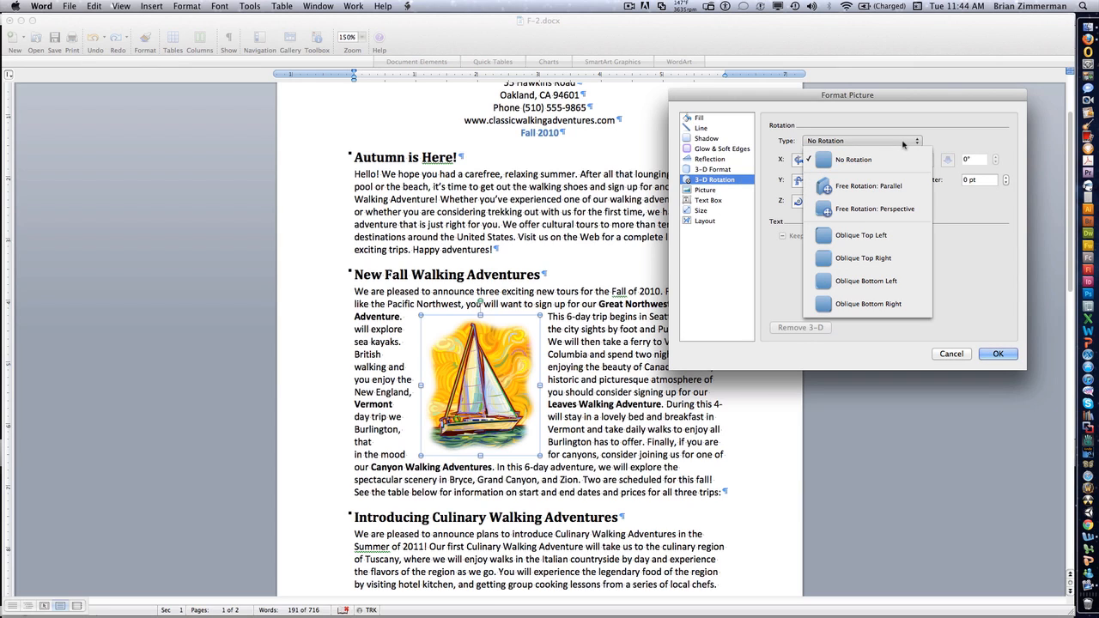
pyautogui.click(888, 241)
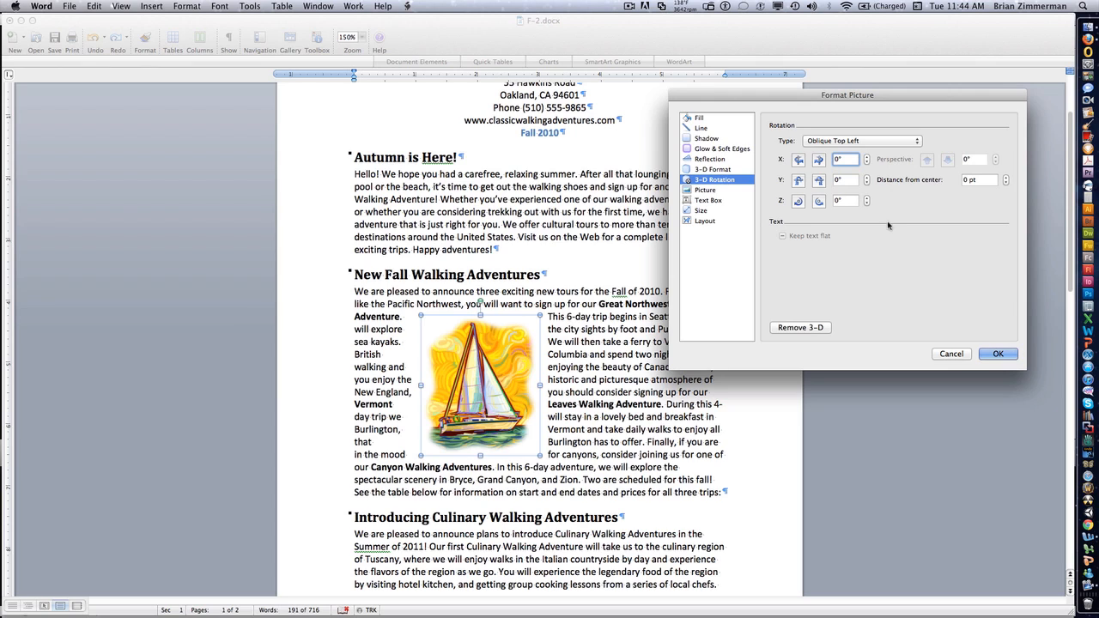
pyautogui.click(915, 140)
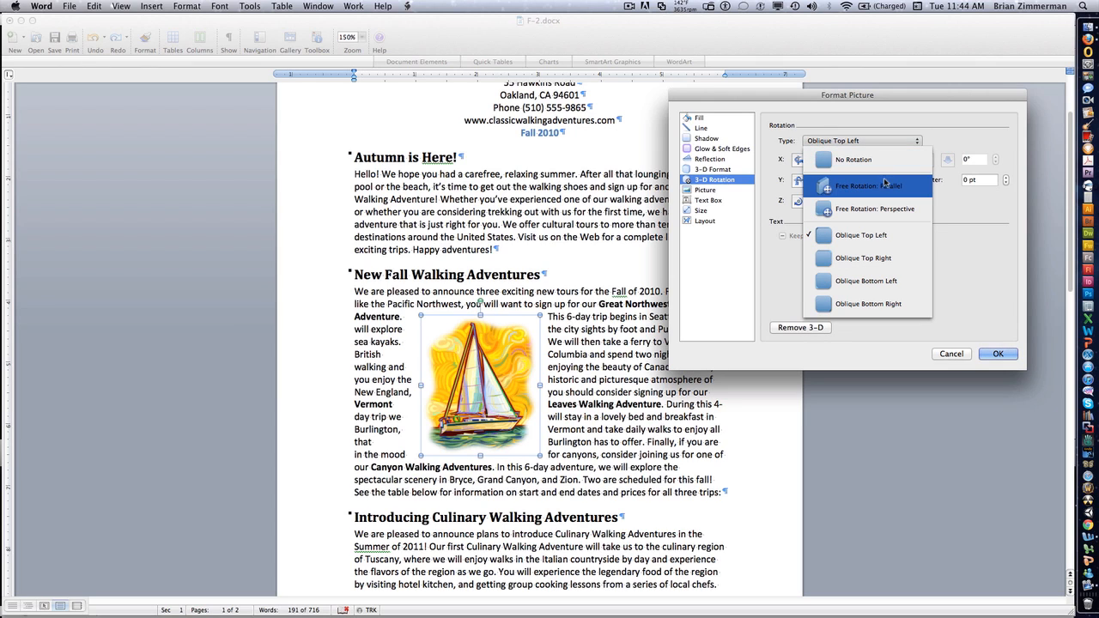
pyautogui.click(883, 208)
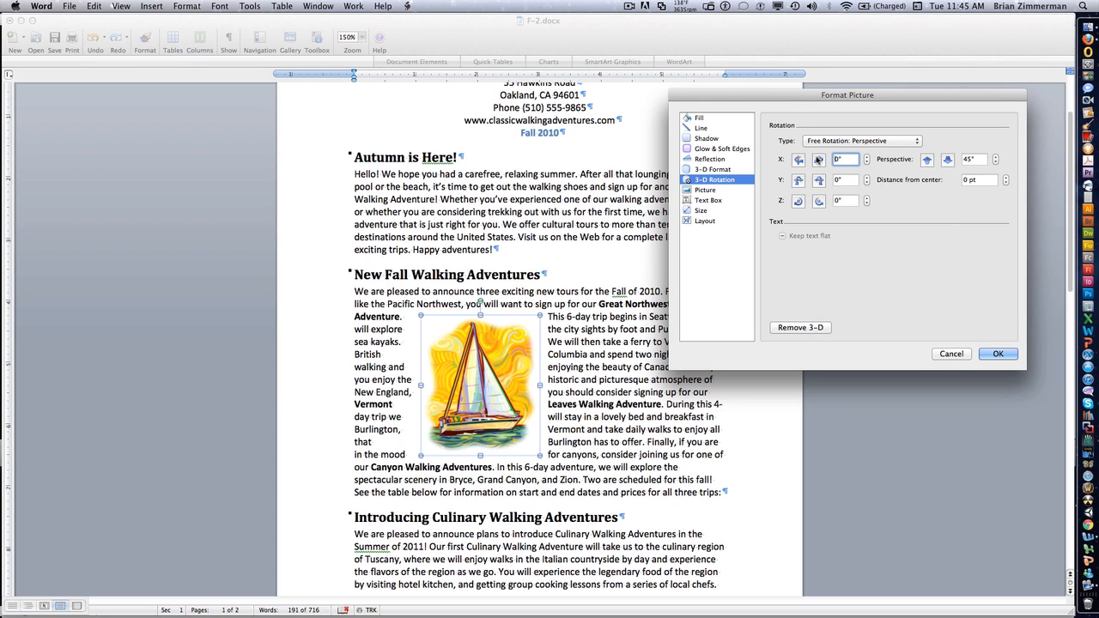
pyautogui.click(818, 160)
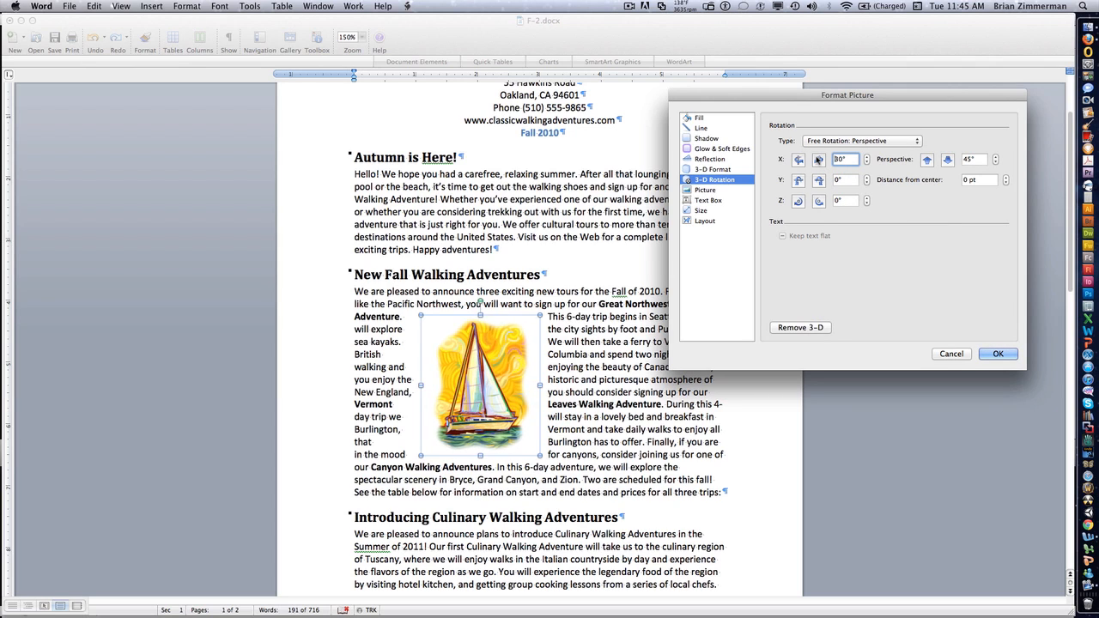
pyautogui.click(818, 160)
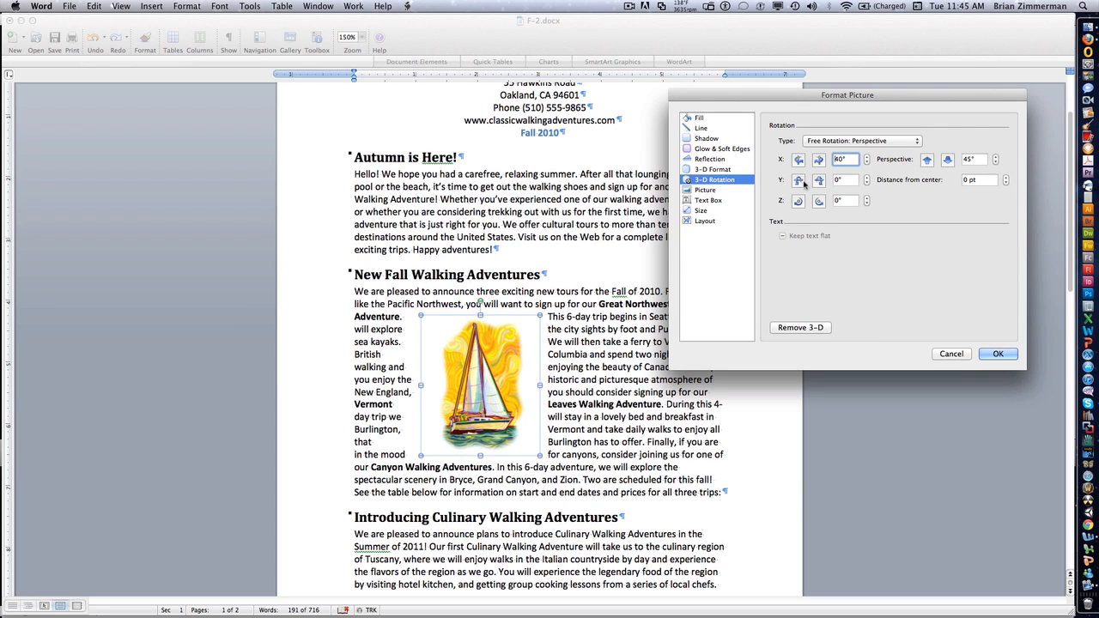
pyautogui.click(799, 180)
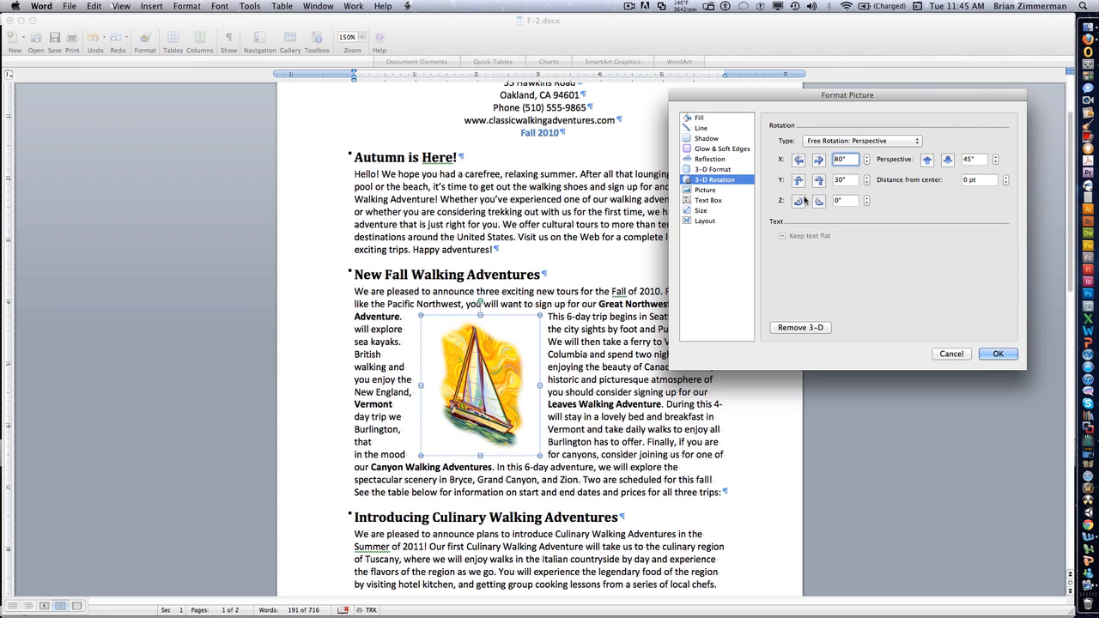
pyautogui.click(818, 201)
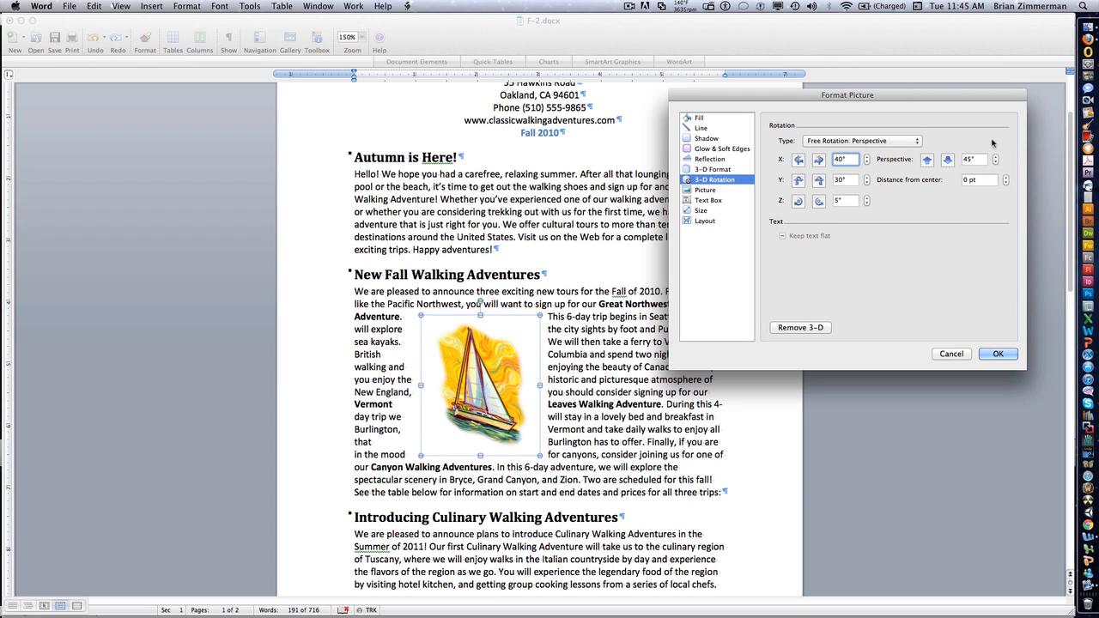
# Increase the perspective of the sailboat's 3-D rotation to 120°
pyautogui.click(947, 159)
pyautogui.click(947, 160)
pyautogui.click(947, 159)
pyautogui.click(947, 160)
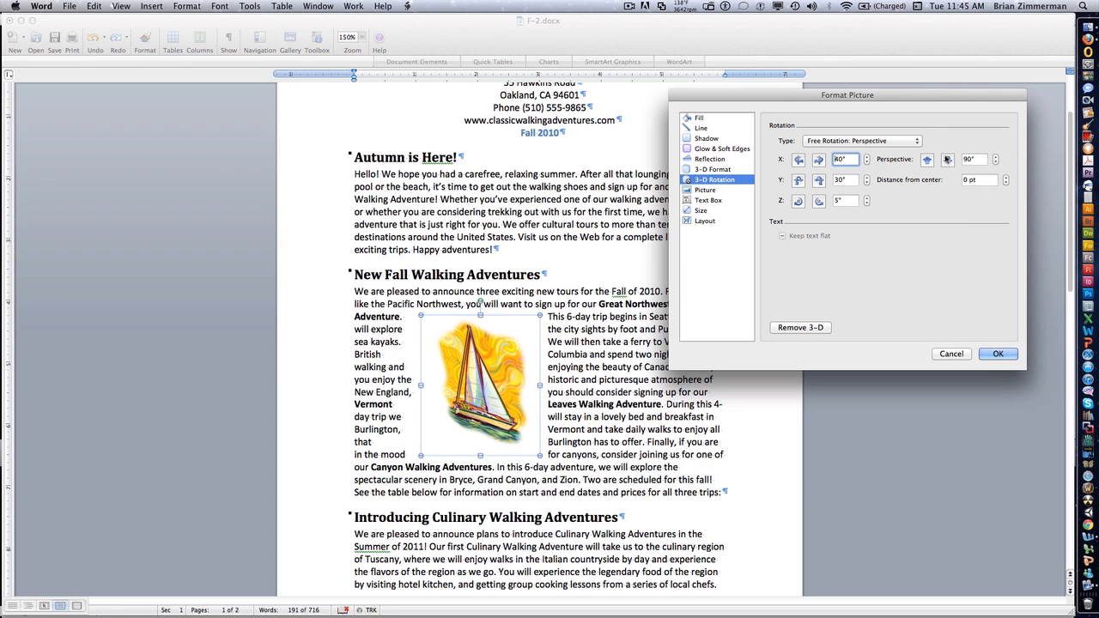
pyautogui.click(946, 160)
pyautogui.click(946, 159)
pyautogui.click(946, 160)
pyautogui.click(947, 160)
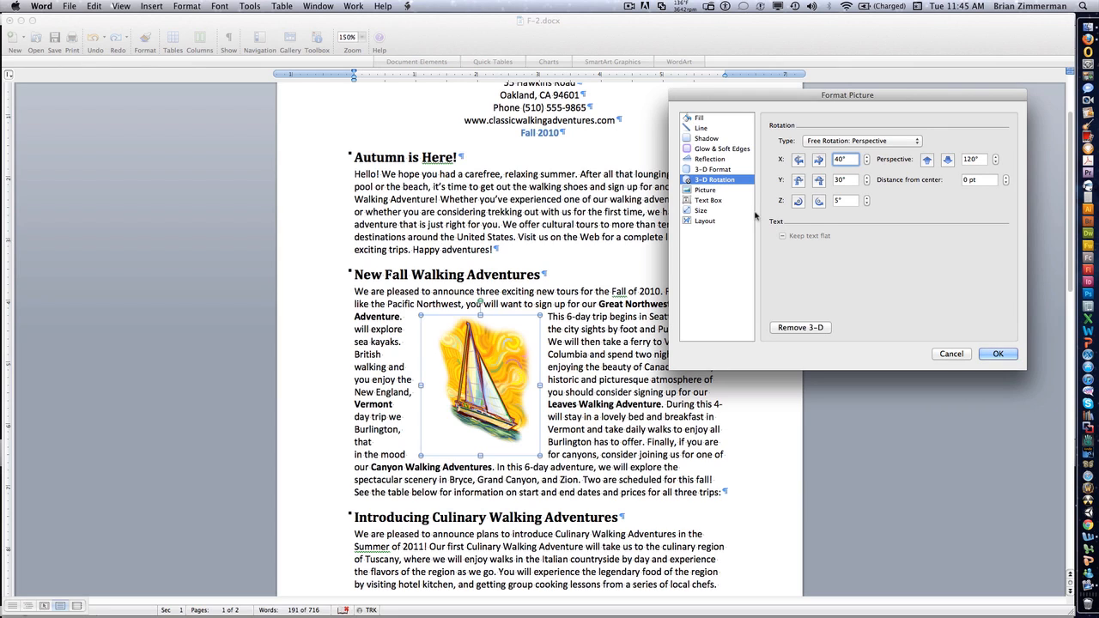
# Set the sailboat's wrapping style to Tight, apply the picture formatting and deselect the picture
pyautogui.click(706, 221)
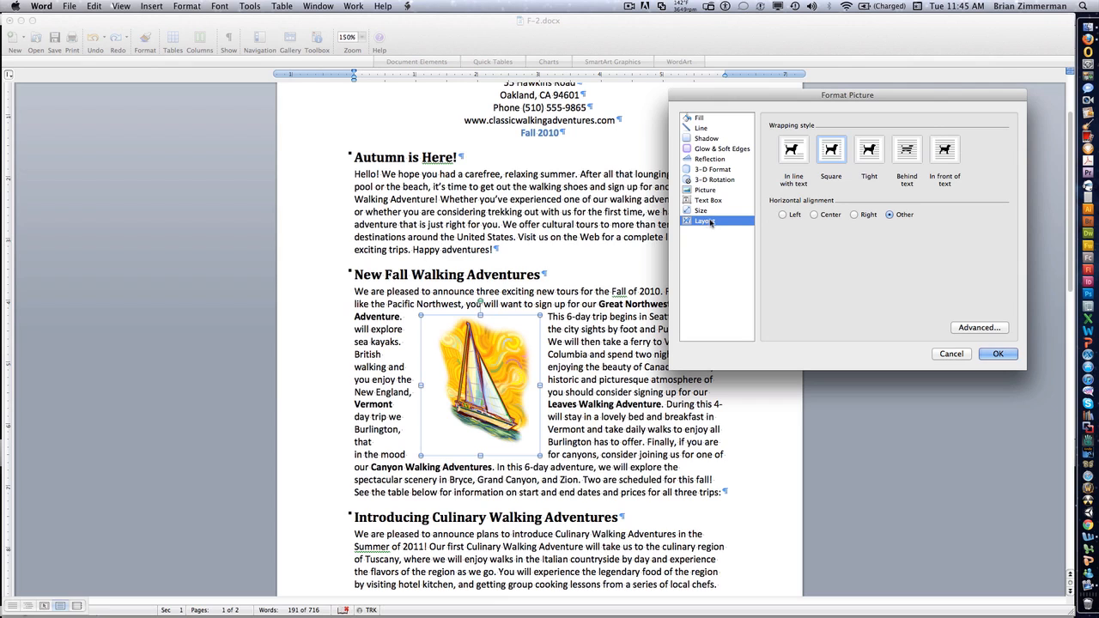
pyautogui.click(869, 150)
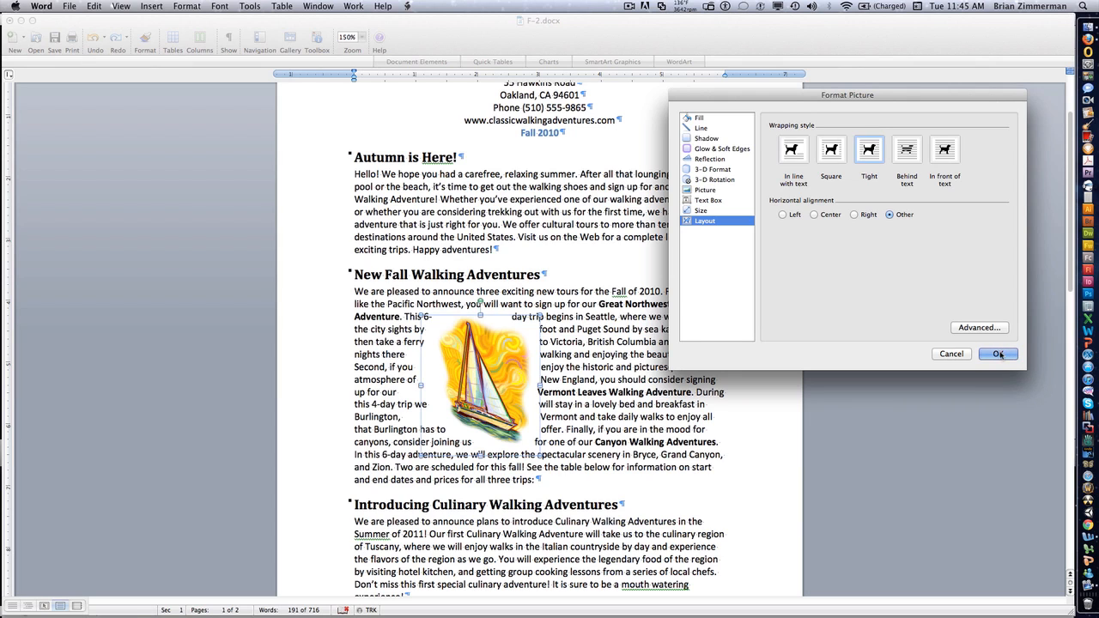
pyautogui.press('Return')
pyautogui.click(502, 521)
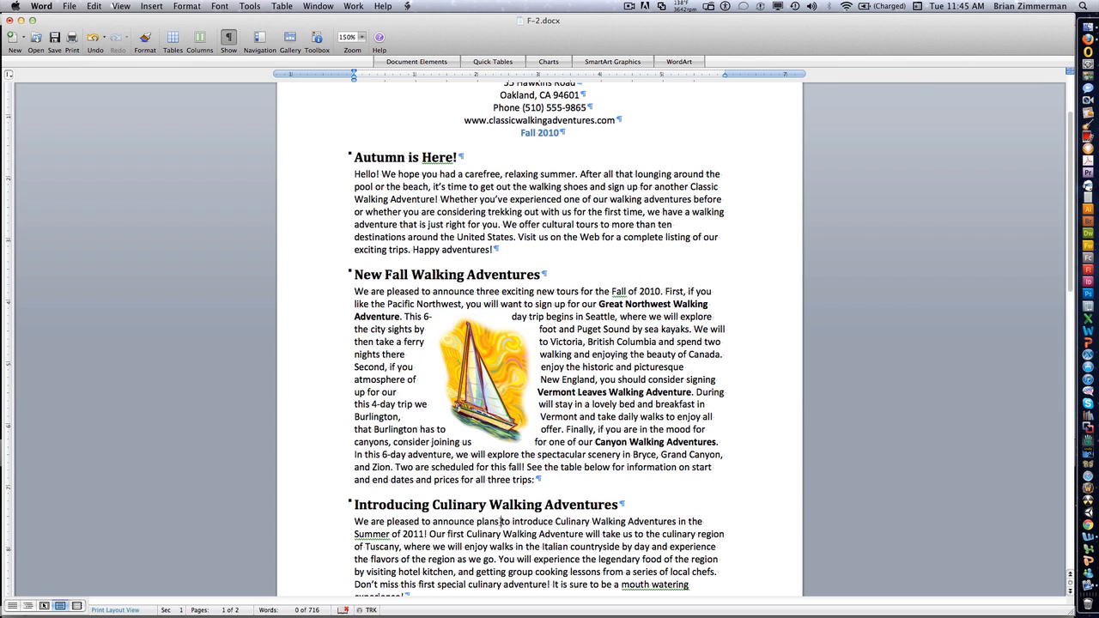
# Insert the photo mexico 73003 from the Object Palette's photos into the Introducing Culinary Walking Adventures paragraph, after "as we go"
pyautogui.scroll(-5, 501, 521)
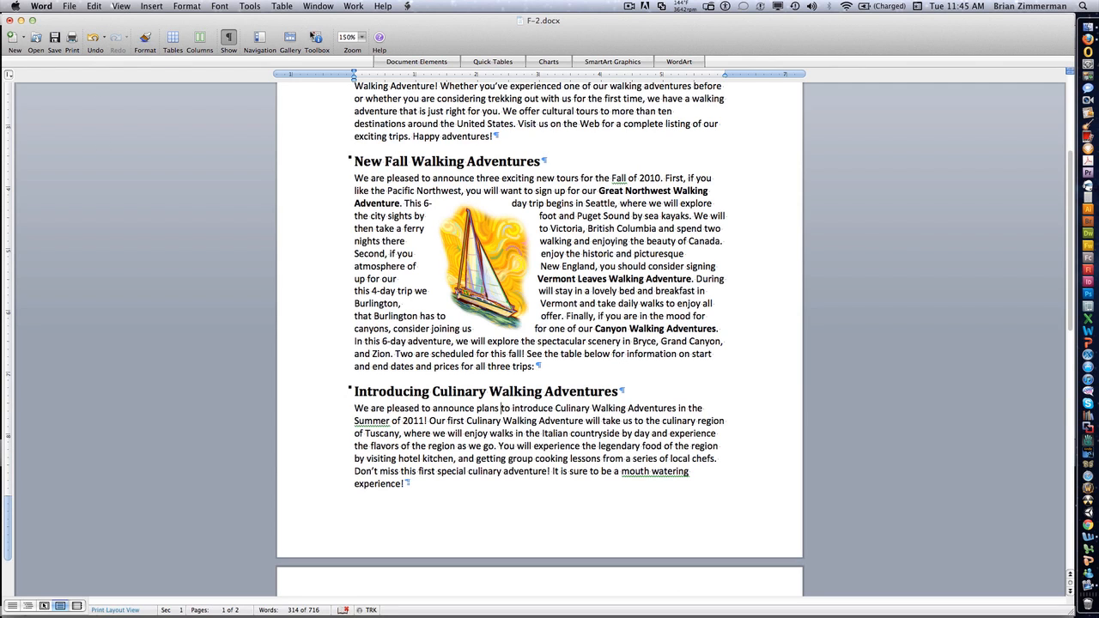
pyautogui.click(317, 38)
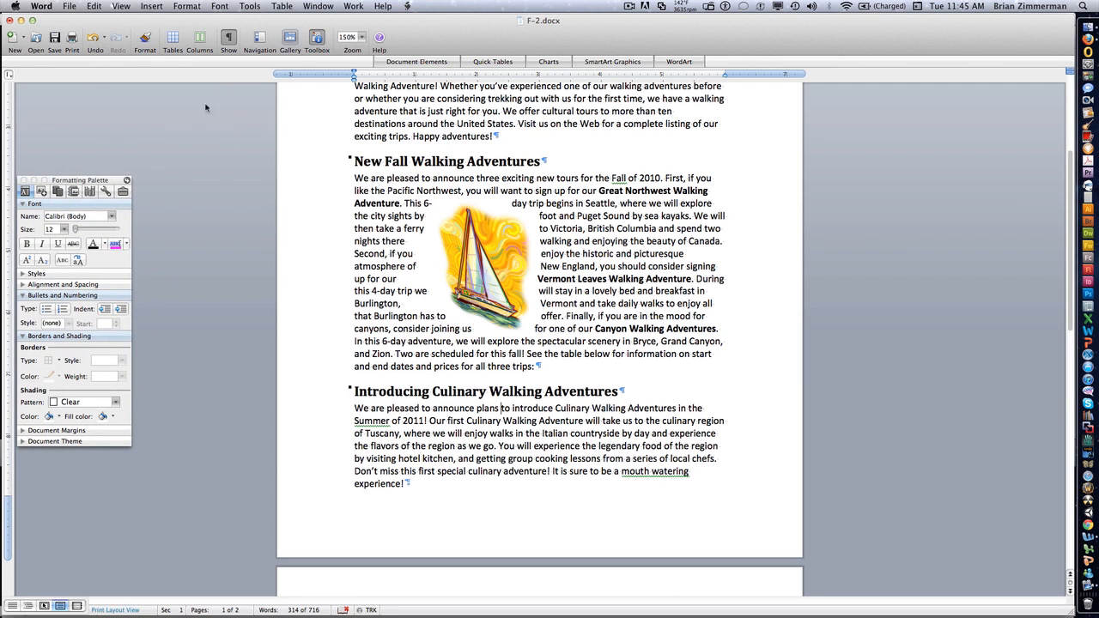
pyautogui.click(41, 192)
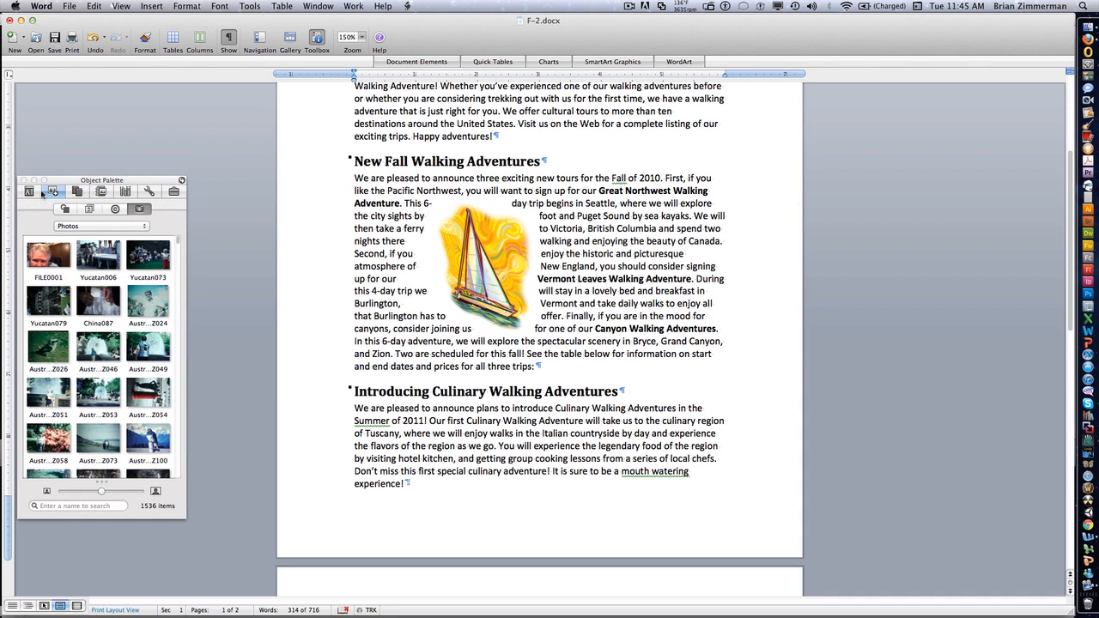
pyautogui.scroll(-5, 101, 273)
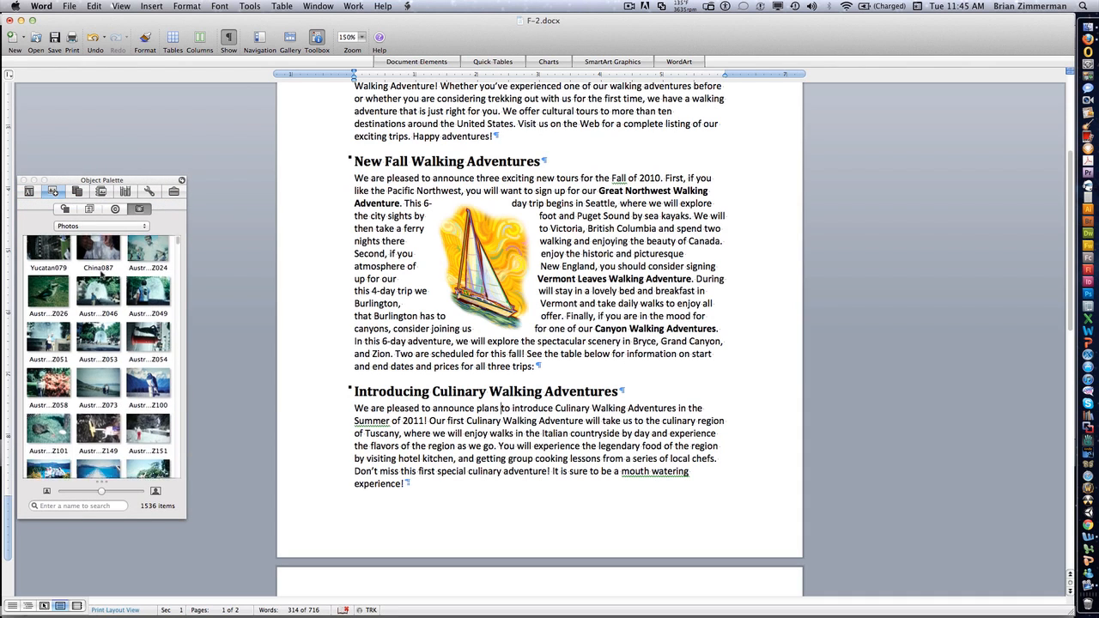
pyautogui.scroll(-3, 98, 357)
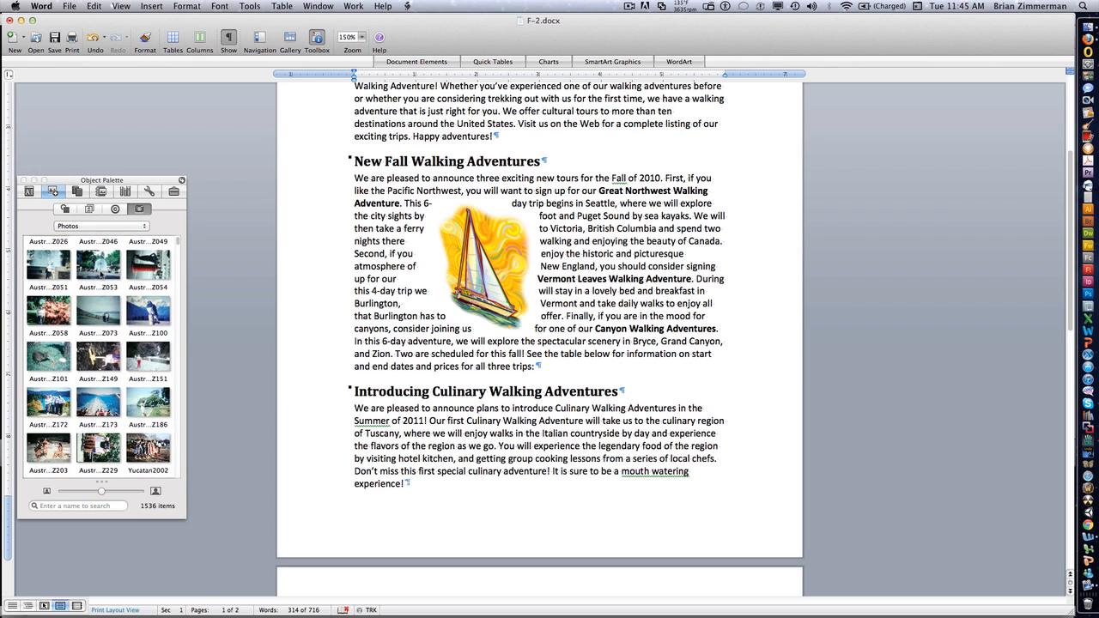
pyautogui.scroll(-3, 101, 273)
pyautogui.scroll(-3, 101, 274)
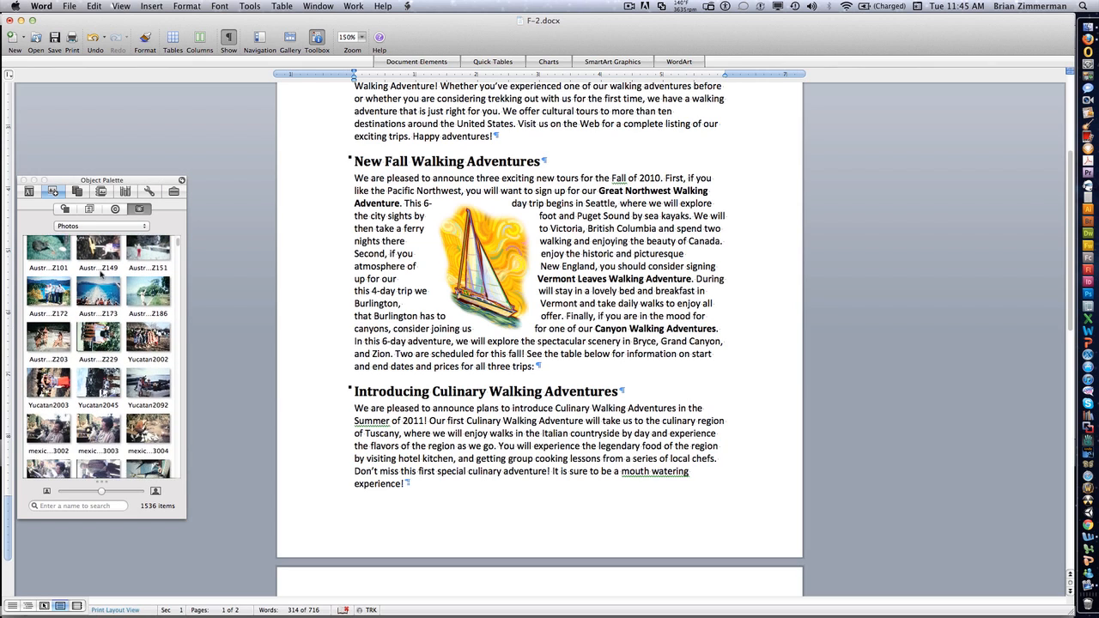
pyautogui.scroll(3, 102, 274)
pyautogui.scroll(-2, 102, 273)
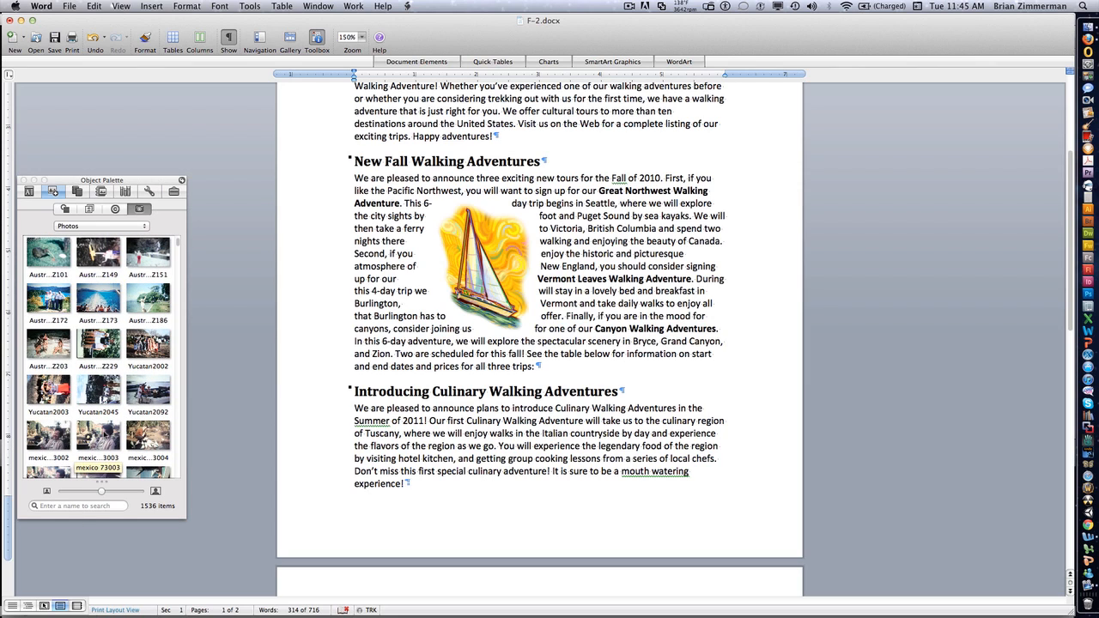
pyautogui.click(107, 435)
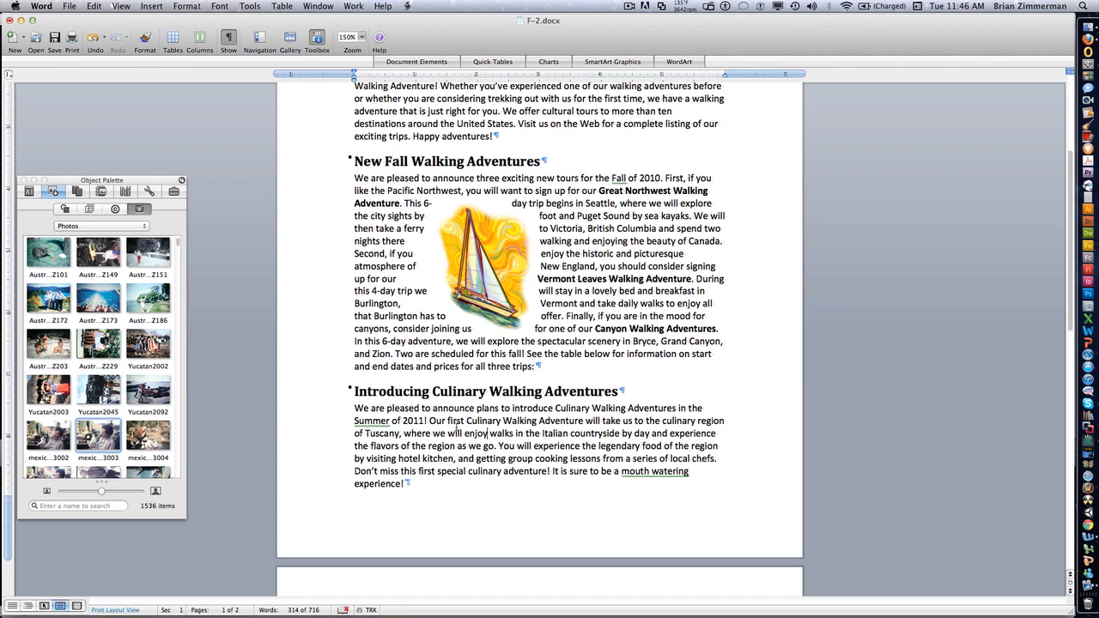
pyautogui.moveTo(99, 435); pyautogui.dragTo(493, 446)
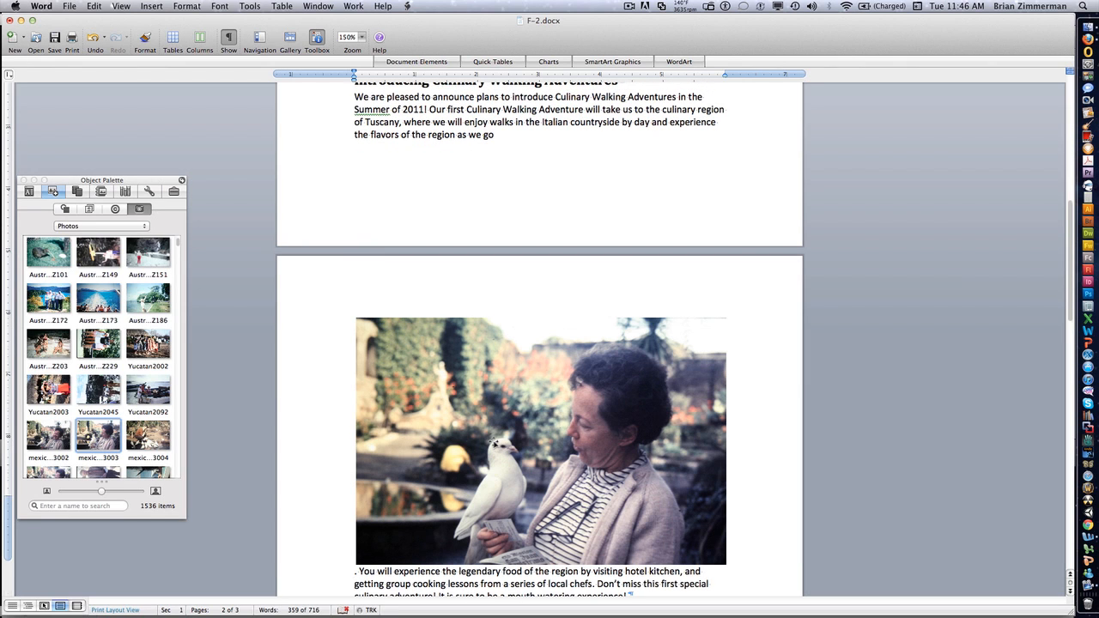
# Shrink the inserted photo proportionally to about 4 inches wide
pyautogui.scroll(-2, 494, 443)
pyautogui.click(575, 389)
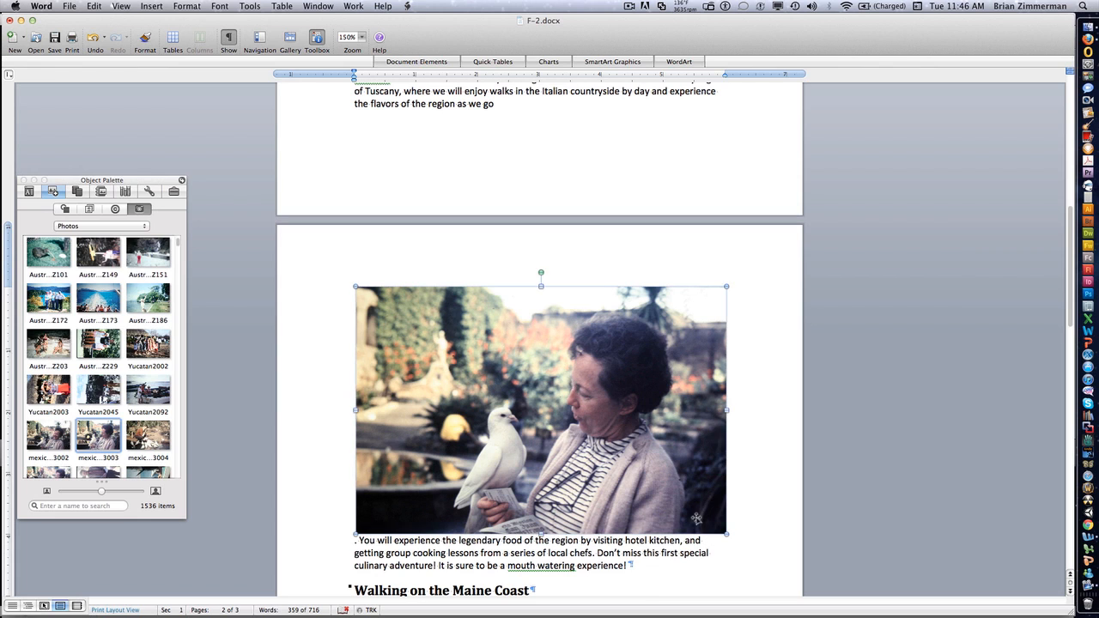
pyautogui.moveTo(726, 534); pyautogui.dragTo(645, 480)
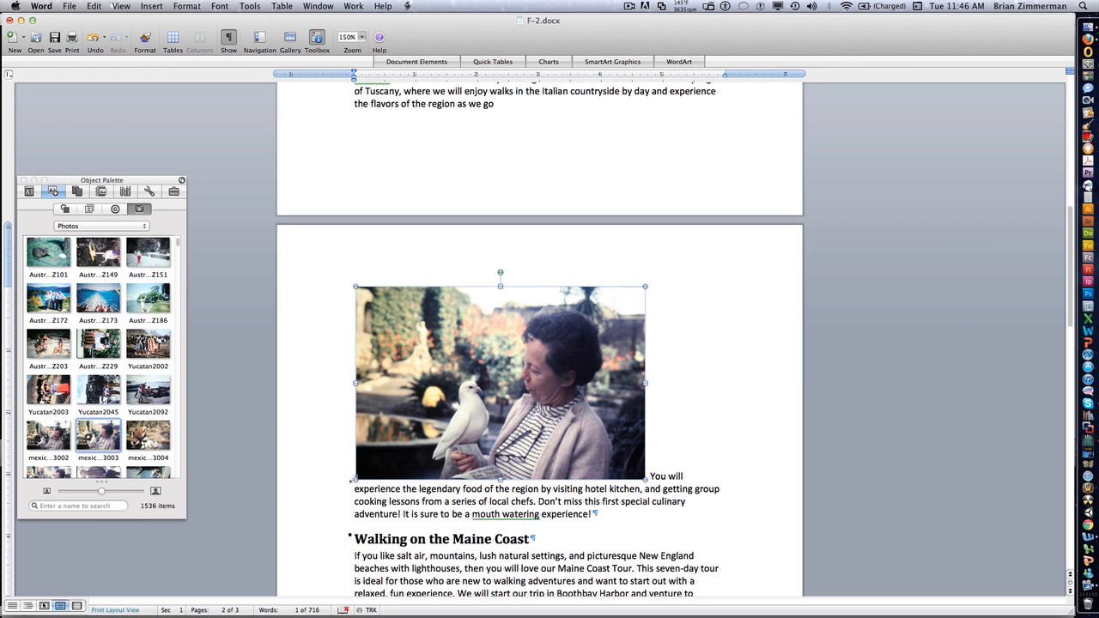
pyautogui.moveTo(362, 475); pyautogui.dragTo(396, 453)
# Open the photo's picture formatting and set its wrapping style to Square
pyautogui.rightClick(551, 343)
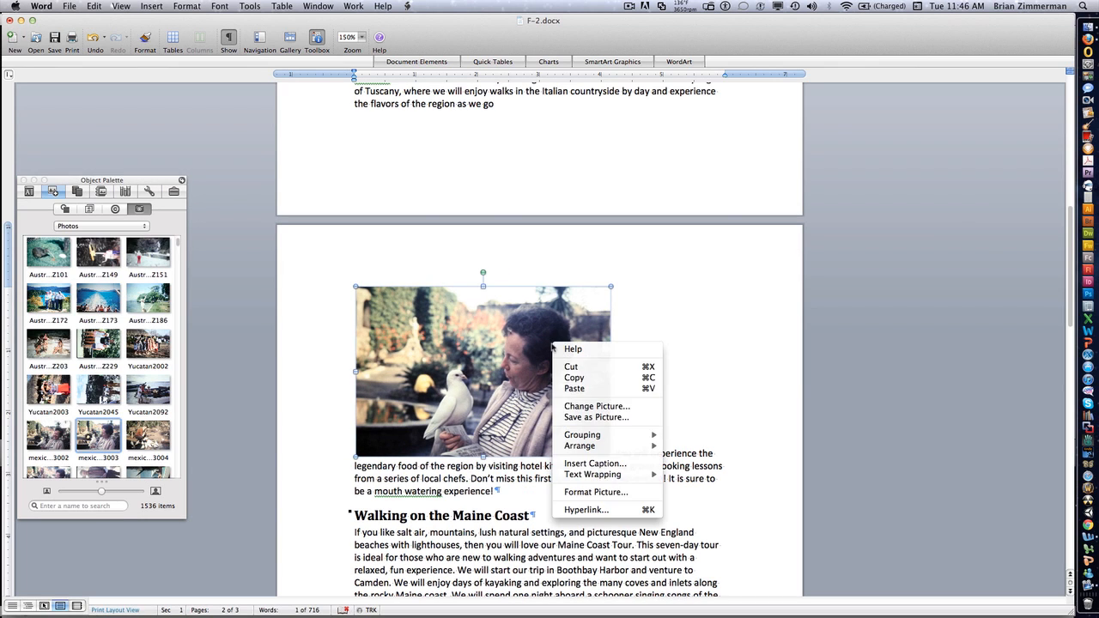
pyautogui.click(646, 492)
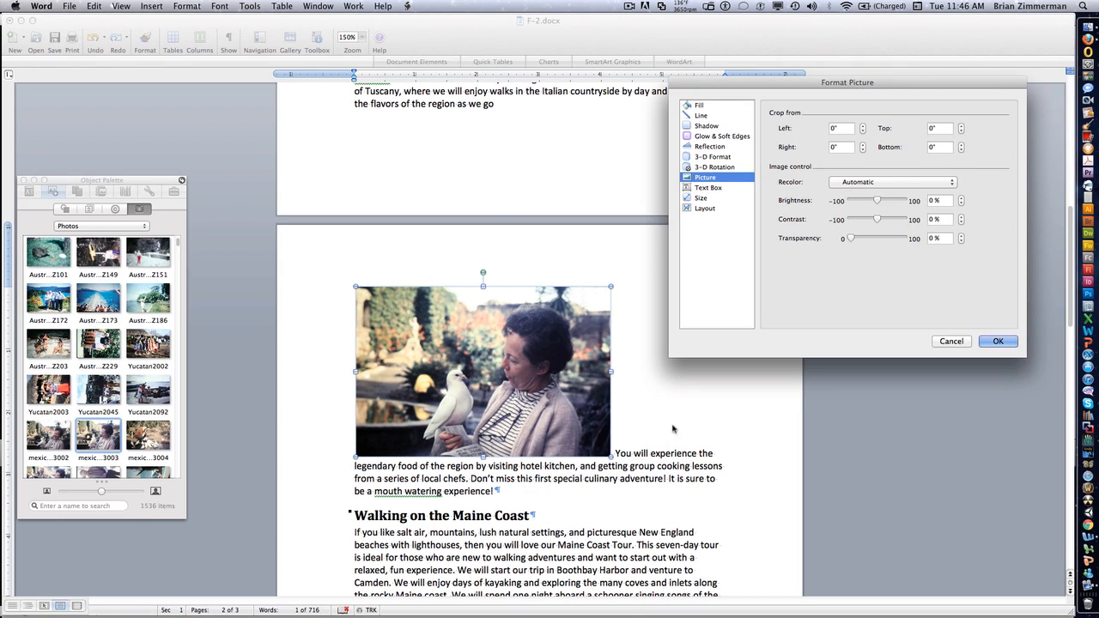
pyautogui.click(700, 210)
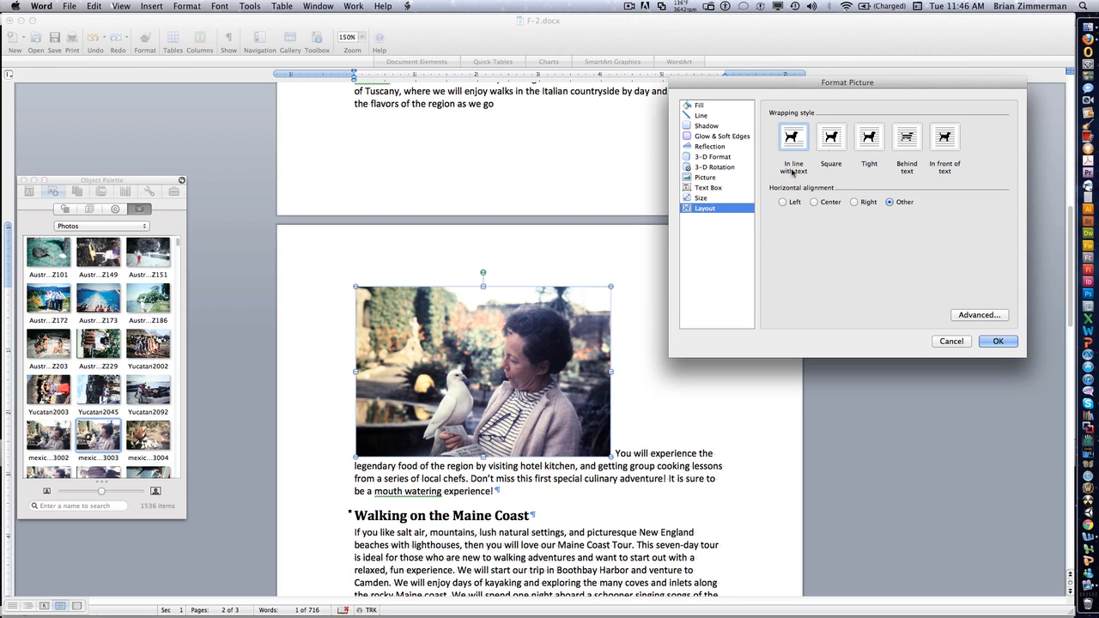
pyautogui.click(833, 144)
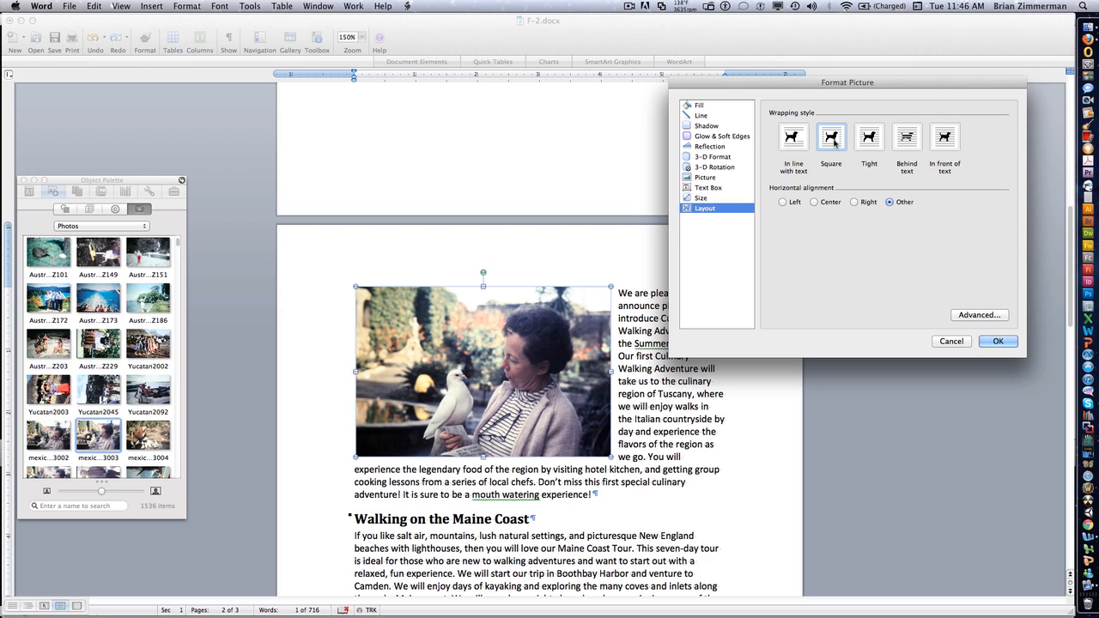
# Add a light red theme-color glow around the photo and apply the picture formatting
pyautogui.click(707, 179)
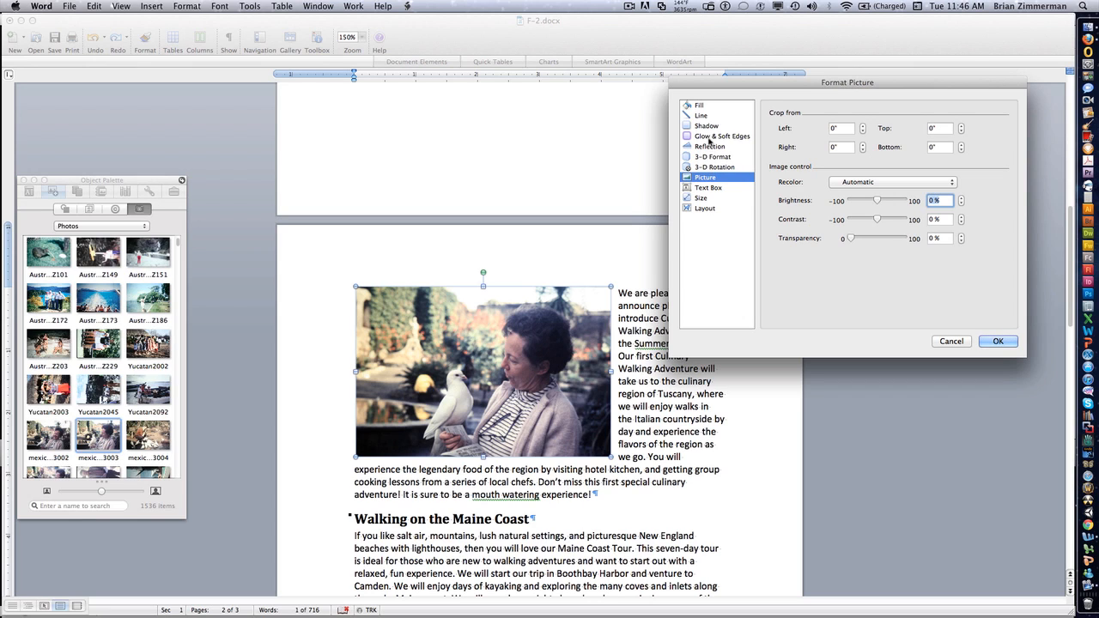
pyautogui.click(709, 138)
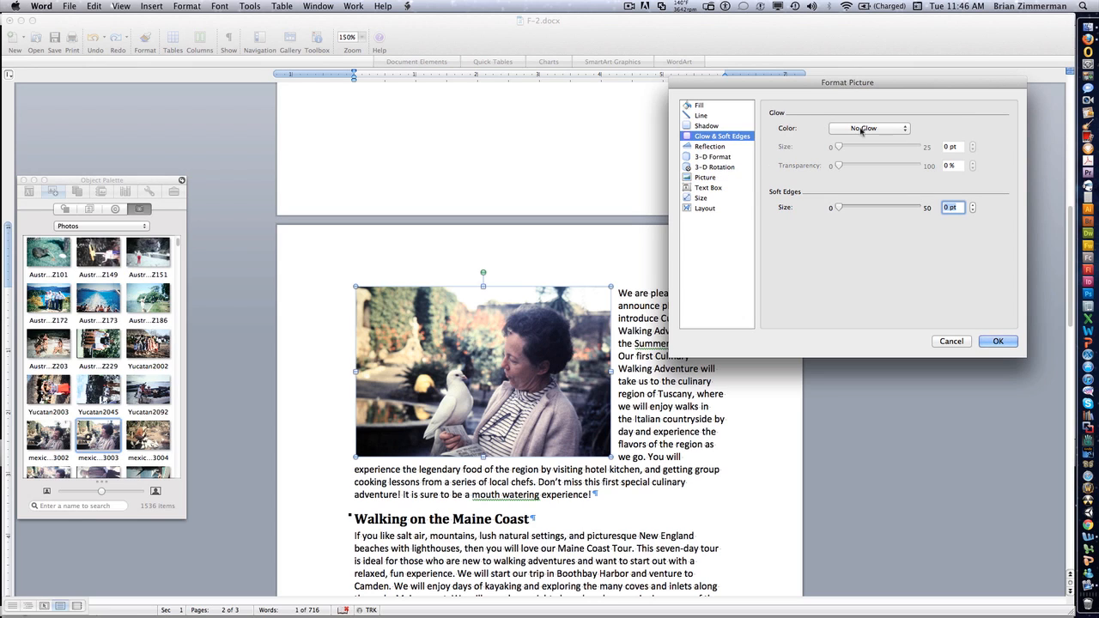
pyautogui.click(902, 128)
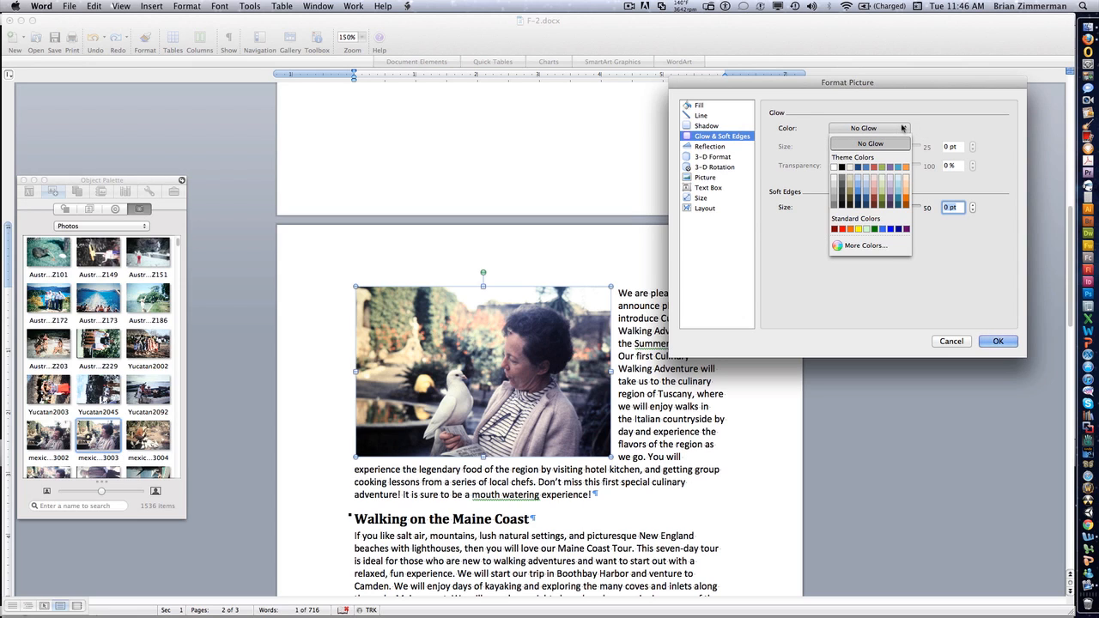
pyautogui.click(883, 176)
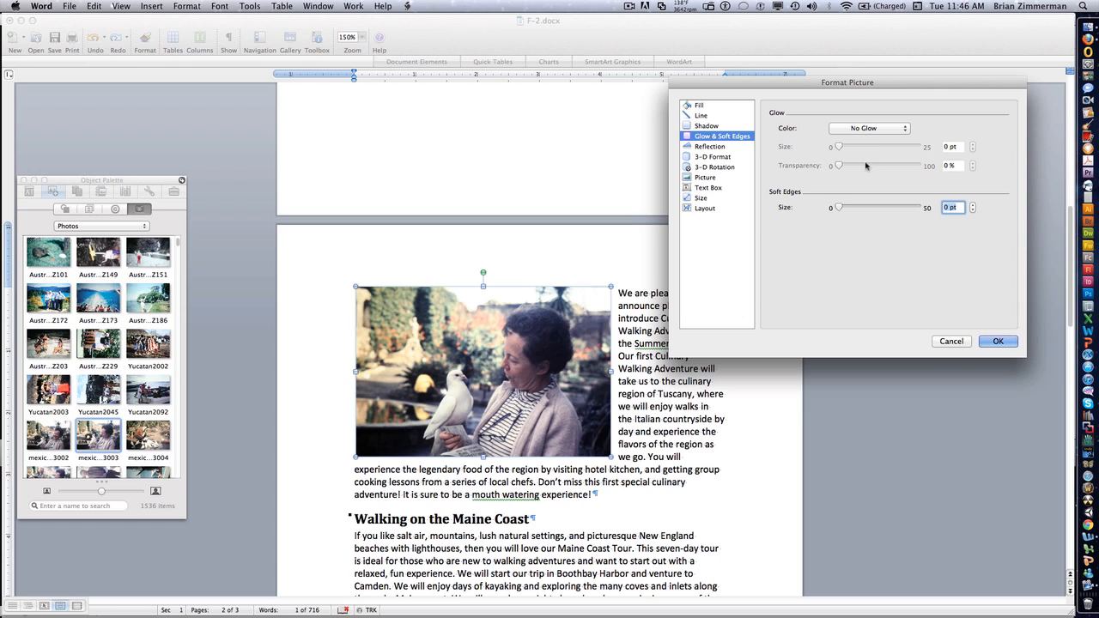
pyautogui.click(872, 132)
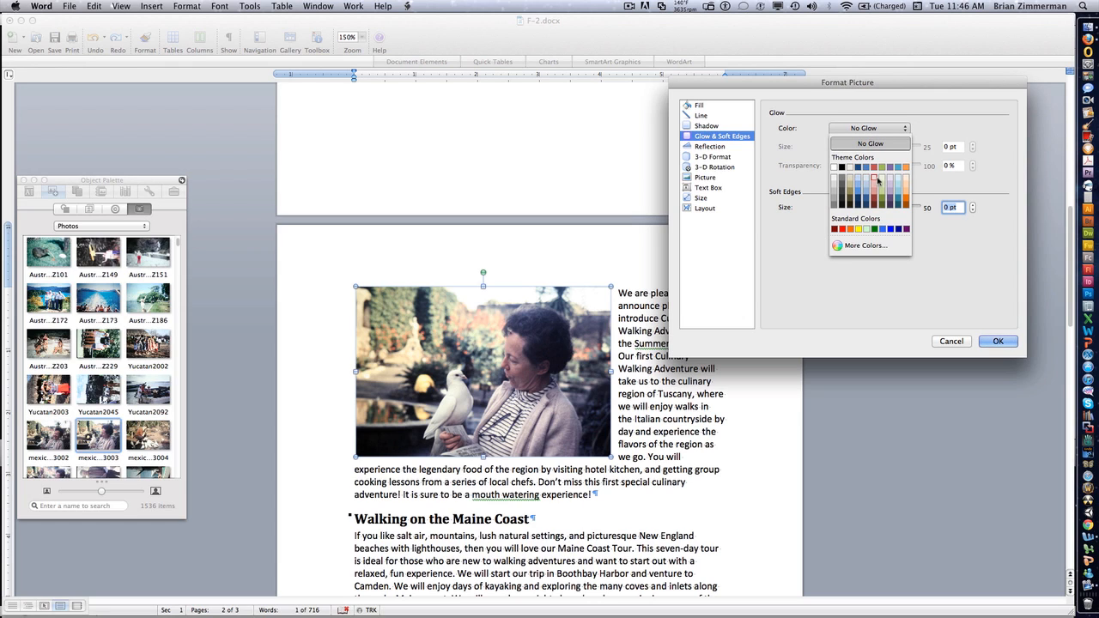
pyautogui.click(874, 181)
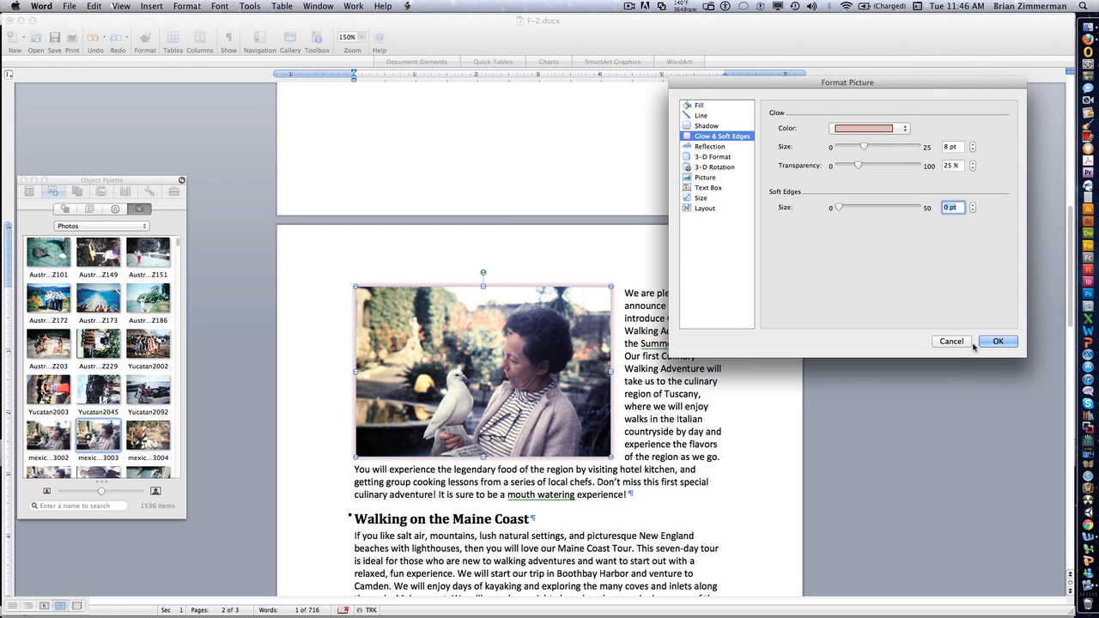
pyautogui.press('Return')
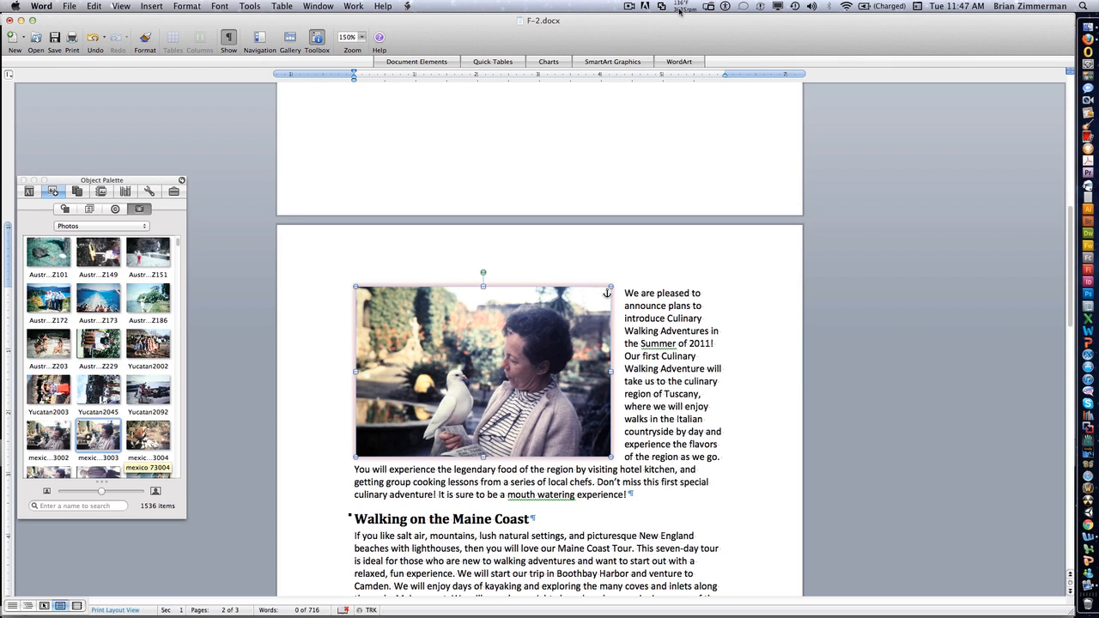
pyautogui.click(633, 6)
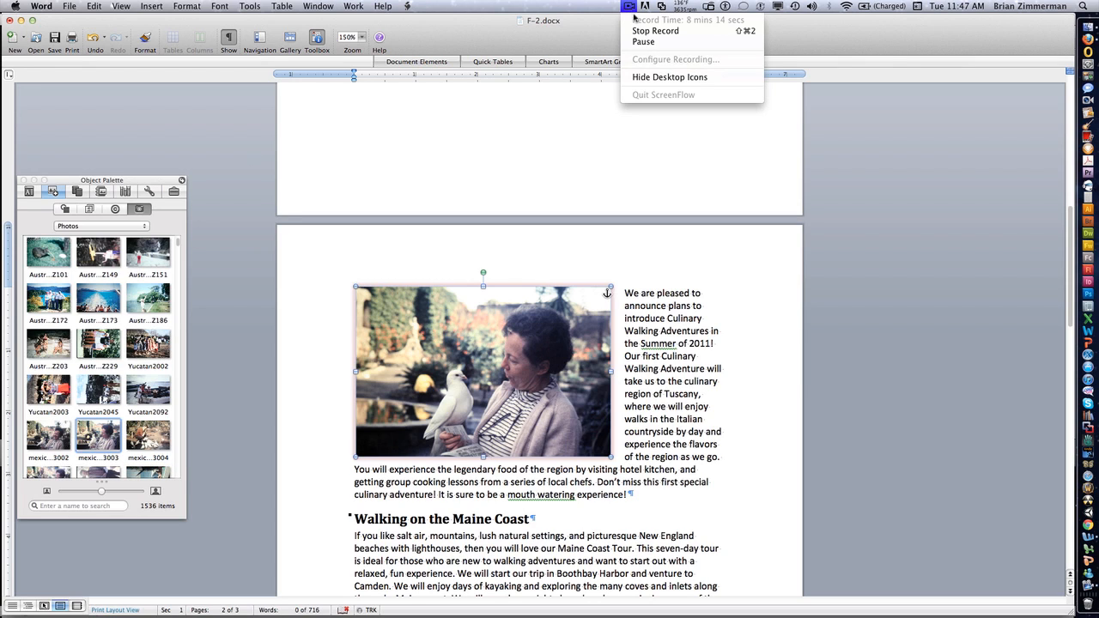